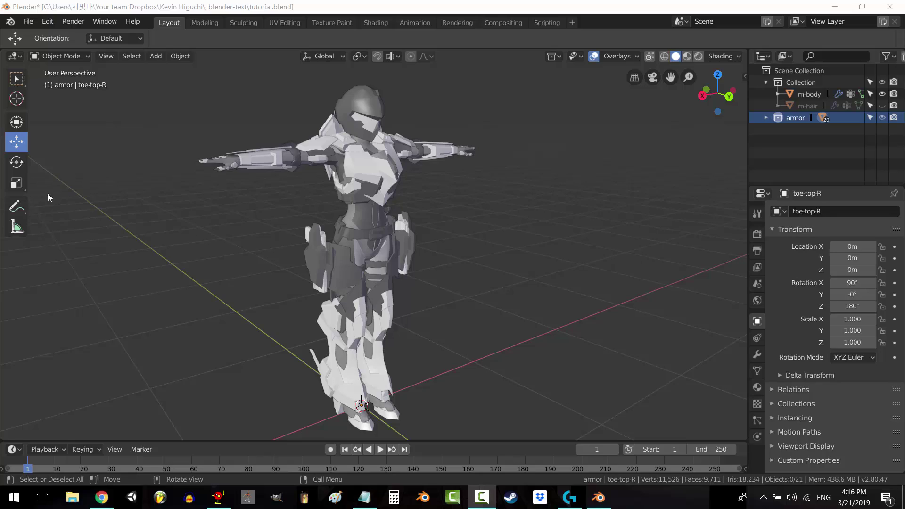
Step: Display the armored character model in wireframe shading
{"action": "middle_click_drag", "start_coordinate": [717, 339], "coordinate": [716, 361]}
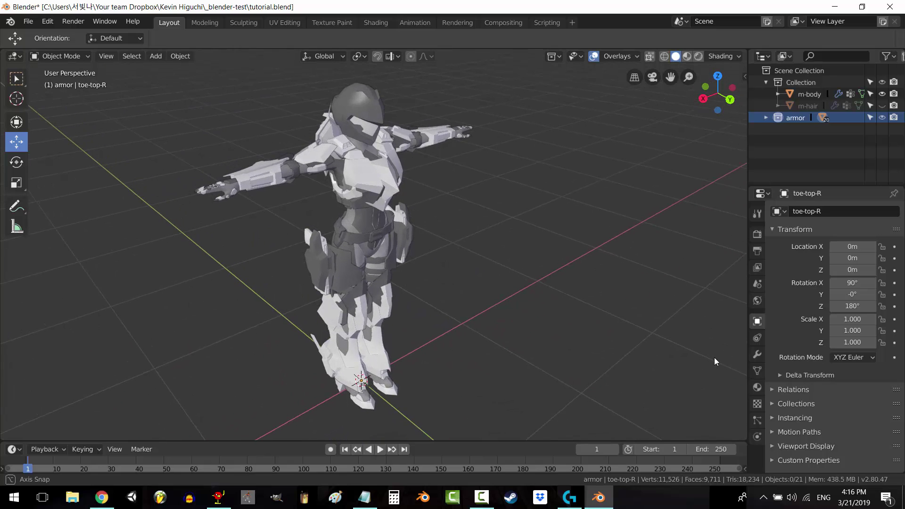
{"action": "left_click", "coordinate": [666, 56]}
{"action": "left_click", "coordinate": [676, 57]}
{"action": "left_click", "coordinate": [651, 56]}
{"action": "left_click", "coordinate": [651, 56]}
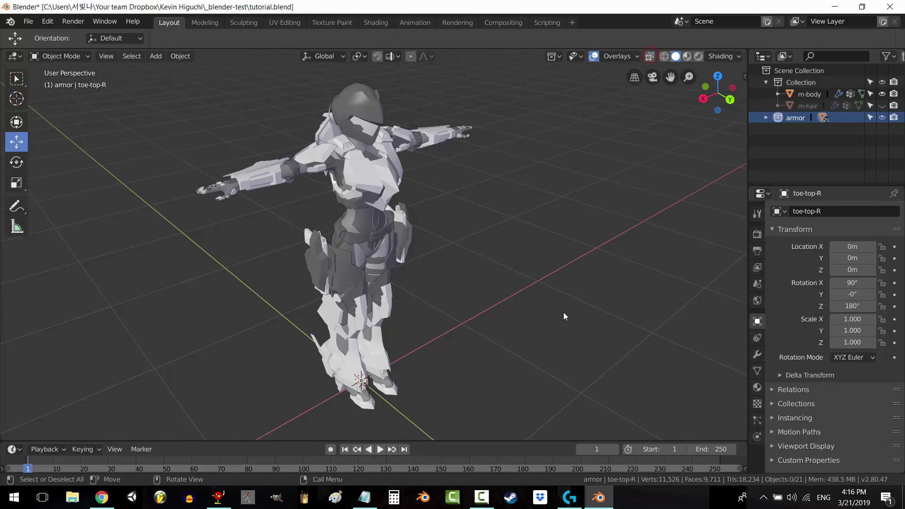
{"action": "key", "text": "shift+z"}
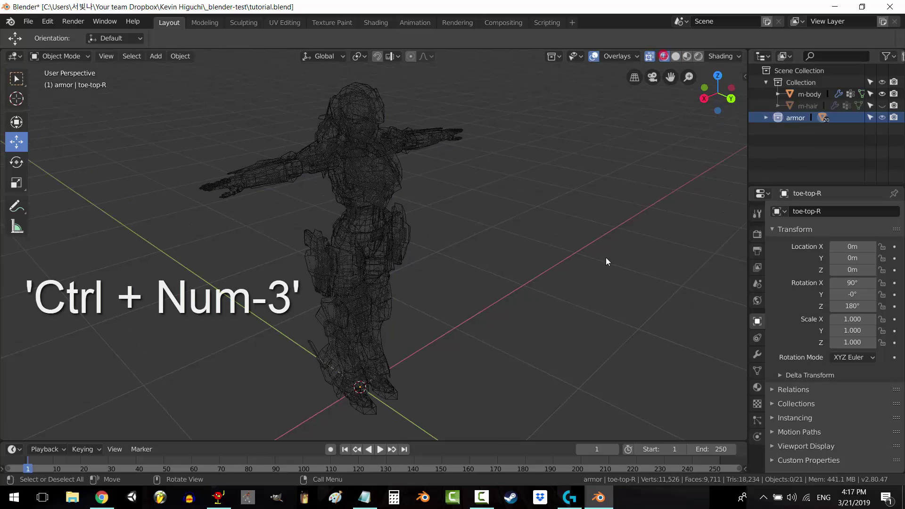
Step: Show the character in left orthographic view and hide the armor collection
{"action": "key", "text": "ctrl+KP_3"}
{"action": "left_click", "coordinate": [883, 118]}
{"action": "middle_click_drag", "start_coordinate": [518, 317], "coordinate": [546, 294], "text": "shift"}
Step: Add an armature with a 1 m radius at the origin beneath the body and select it
{"action": "key", "text": "shift+a"}
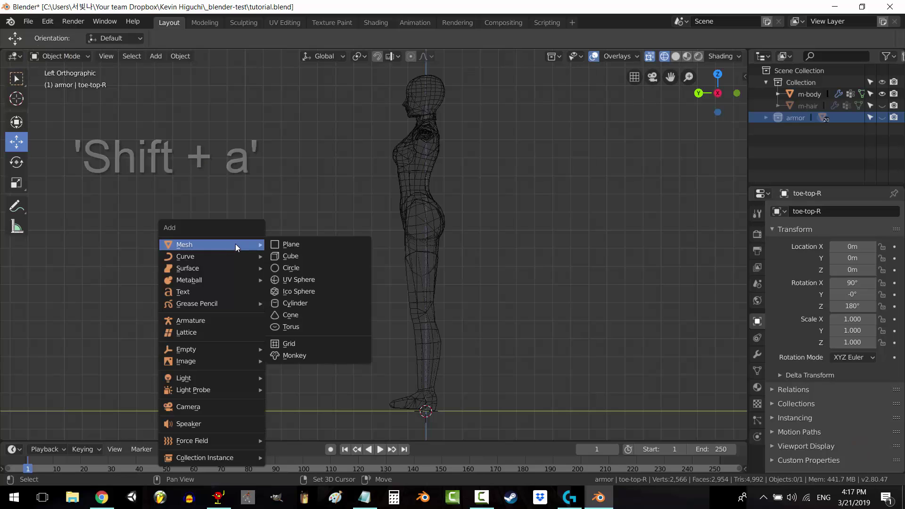
{"action": "left_click", "coordinate": [214, 323]}
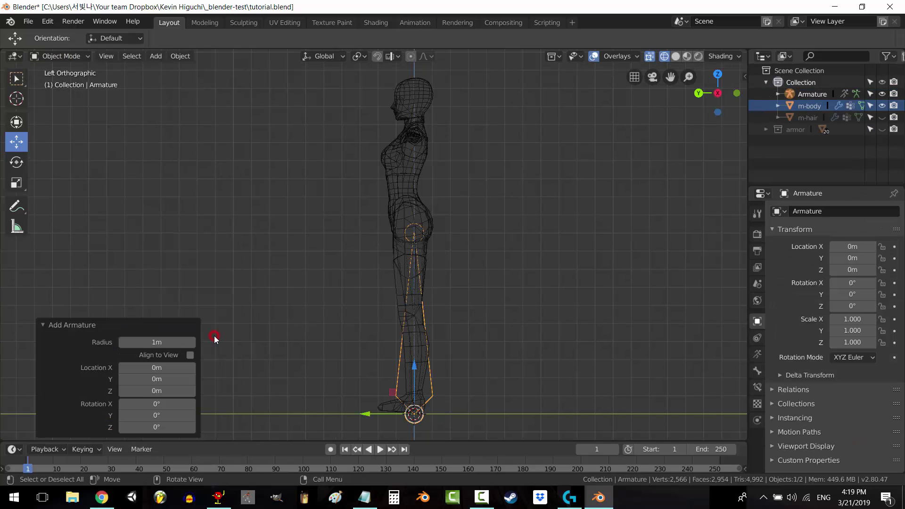
{"action": "left_click", "coordinate": [292, 289]}
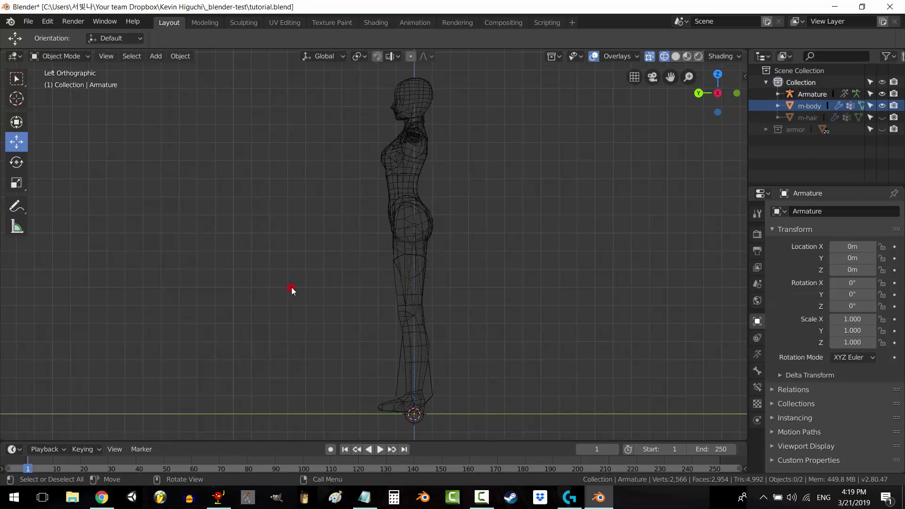
{"action": "left_click", "coordinate": [431, 380]}
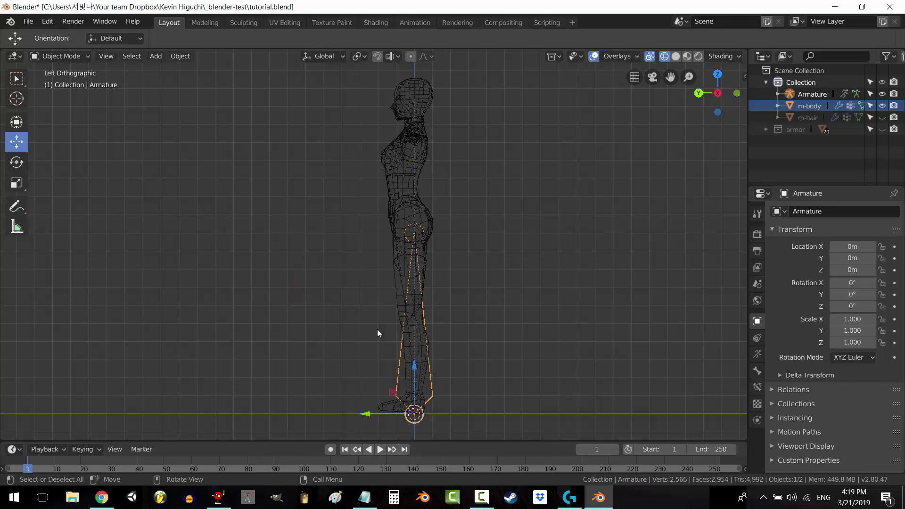
Step: Enter Edit Mode for the armature and activate the Move tool
{"action": "scroll", "coordinate": [438, 376], "scroll_direction": "down", "scroll_amount": 1}
{"action": "left_click", "coordinate": [59, 56]}
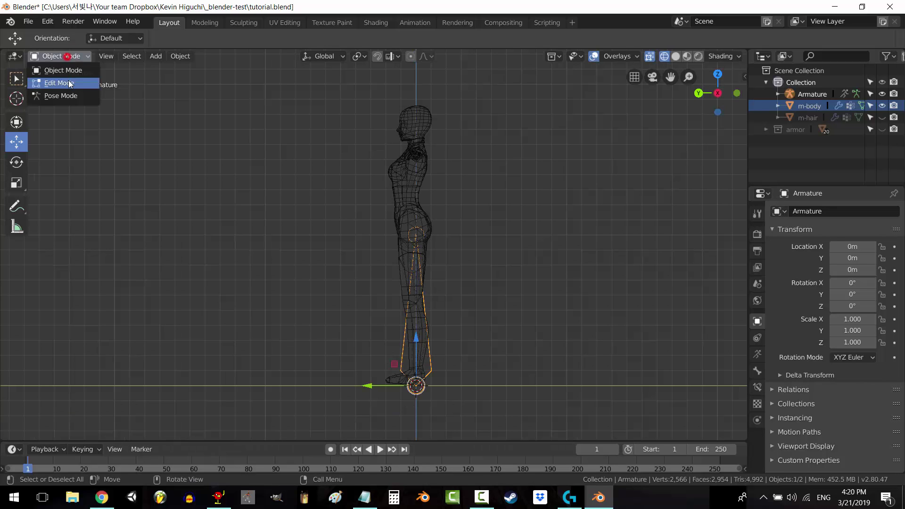
{"action": "left_click", "coordinate": [69, 81]}
{"action": "left_click", "coordinate": [23, 142]}
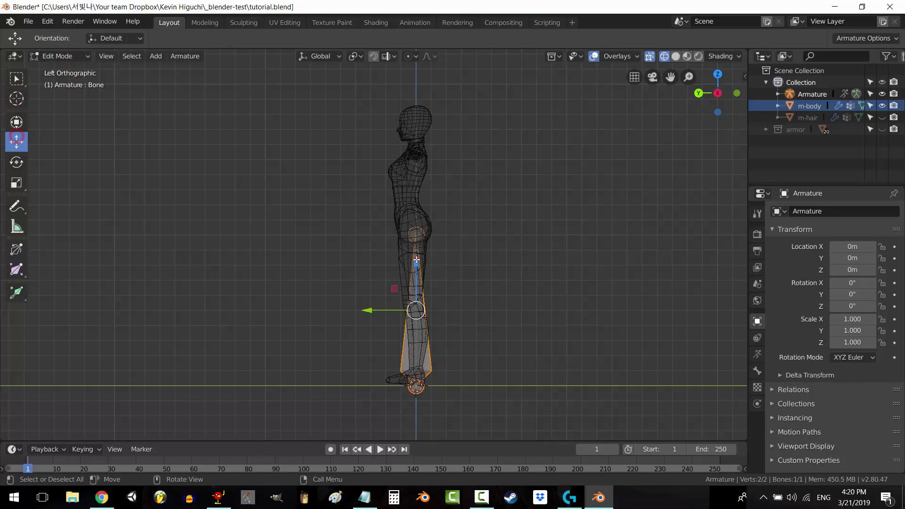
Step: Try to shift the bone's tip to the upper pelvis, about 0.0467 m in Y and 0.125 m in Z
{"action": "left_click_drag", "start_coordinate": [417, 262], "coordinate": [418, 109]}
{"action": "key", "text": "ctrl+z"}
{"action": "left_click", "coordinate": [519, 315]}
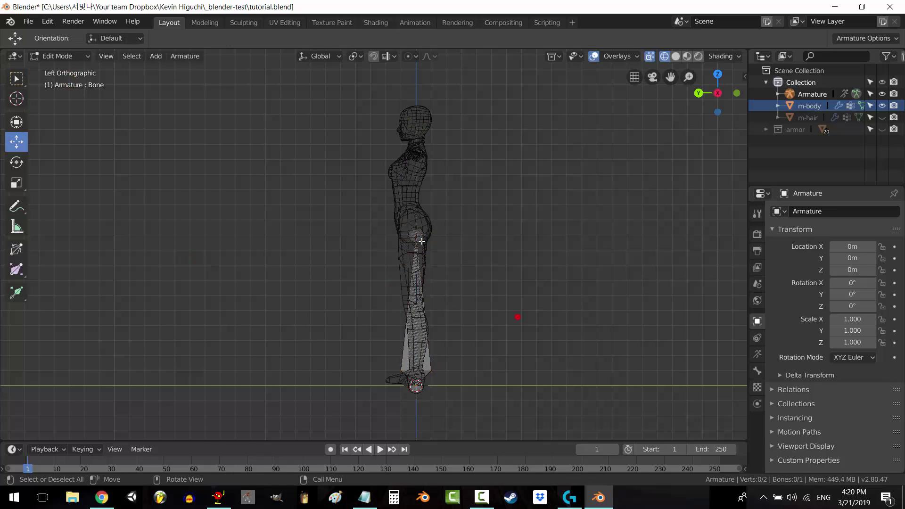
{"action": "left_click", "coordinate": [418, 237]}
{"action": "left_click", "coordinate": [417, 233]}
{"action": "scroll", "coordinate": [417, 231], "scroll_direction": "up", "scroll_amount": 4}
{"action": "left_click", "coordinate": [447, 179]}
{"action": "left_click_drag", "start_coordinate": [461, 222], "coordinate": [446, 178]}
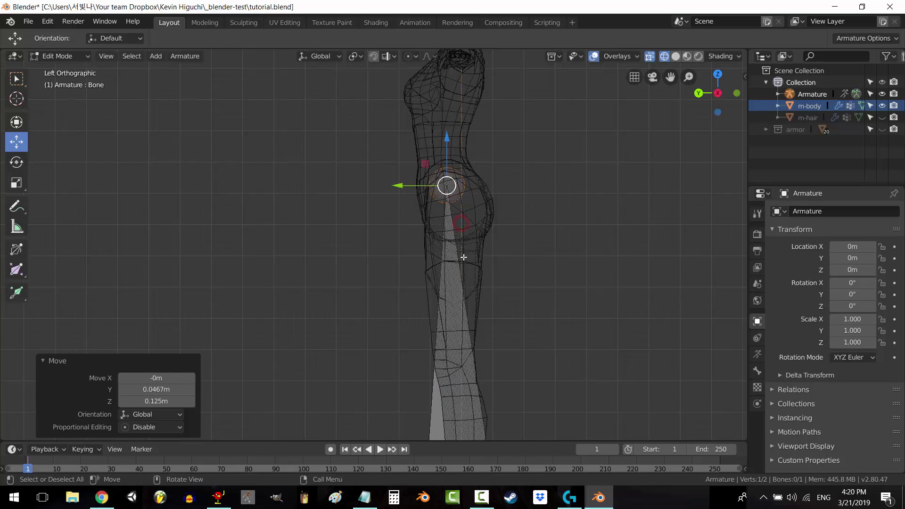
Step: Try to raise the bone's root to the hips, and undo the bone placement edits
{"action": "scroll", "coordinate": [463, 256], "scroll_direction": "down", "scroll_amount": 4}
{"action": "left_click", "coordinate": [430, 419]}
{"action": "left_click_drag", "start_coordinate": [428, 366], "coordinate": [427, 189]}
{"action": "scroll", "coordinate": [415, 231], "scroll_direction": "down", "scroll_amount": 1}
{"action": "key", "text": "ctrl+z"}
{"action": "key", "text": "ctrl+z"}
{"action": "key", "text": "ctrl+z"}
{"action": "key", "text": "ctrl+z"}
{"action": "key", "text": "ctrl+z"}
Step: Raise the bone with the Move tool and fit it inside the pelvis, from the hips to the lower waist
{"action": "left_click", "coordinate": [17, 79]}
{"action": "left_click", "coordinate": [17, 141]}
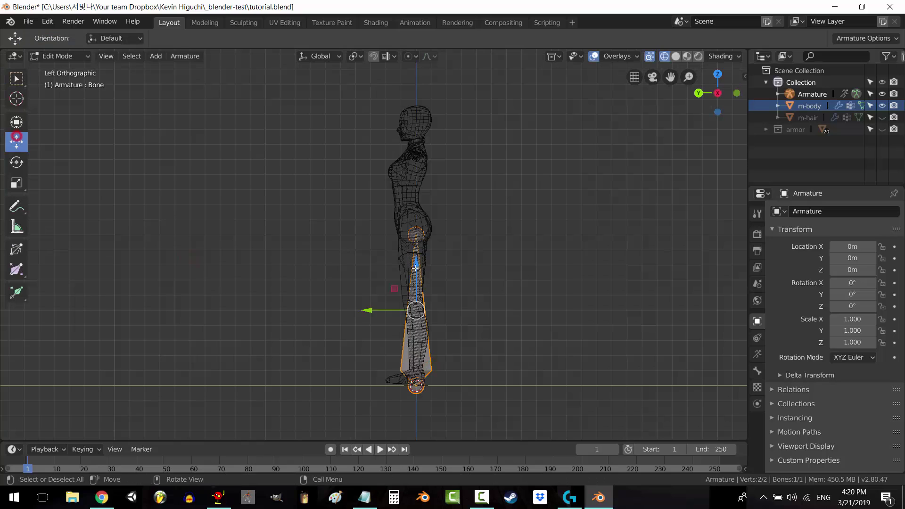
{"action": "left_click_drag", "start_coordinate": [417, 278], "coordinate": [413, 105]}
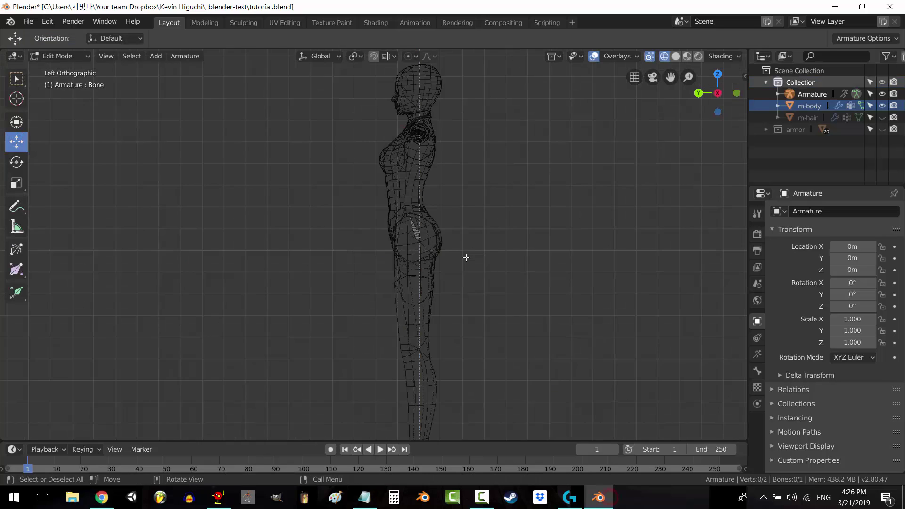
Step: Extrude a spine bone from the pelvis bone's tip, about 0.0075 m in Y and 0.137 m up in Z
{"action": "scroll", "coordinate": [467, 255], "scroll_direction": "up", "scroll_amount": 4}
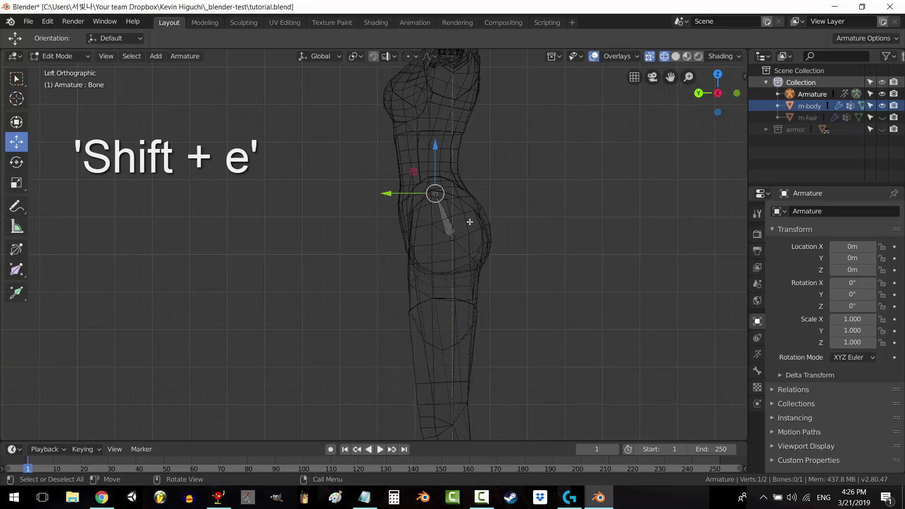
{"action": "key", "text": "shift+e"}
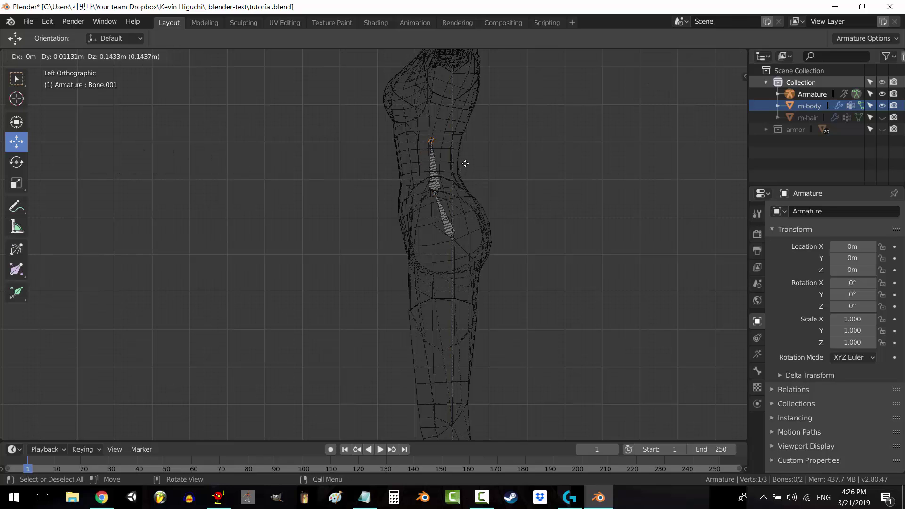
{"action": "left_click", "coordinate": [466, 167]}
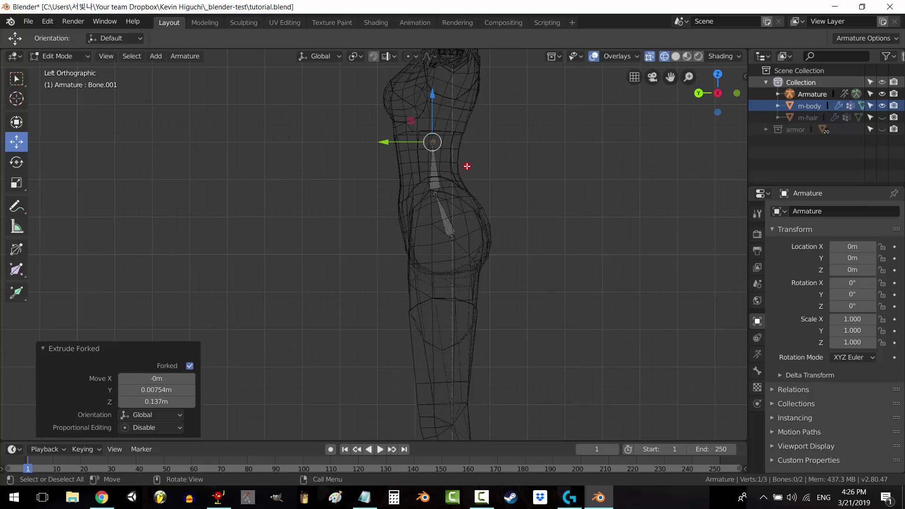
{"action": "middle_click_drag", "start_coordinate": [473, 166], "coordinate": [489, 251], "text": "shift"}
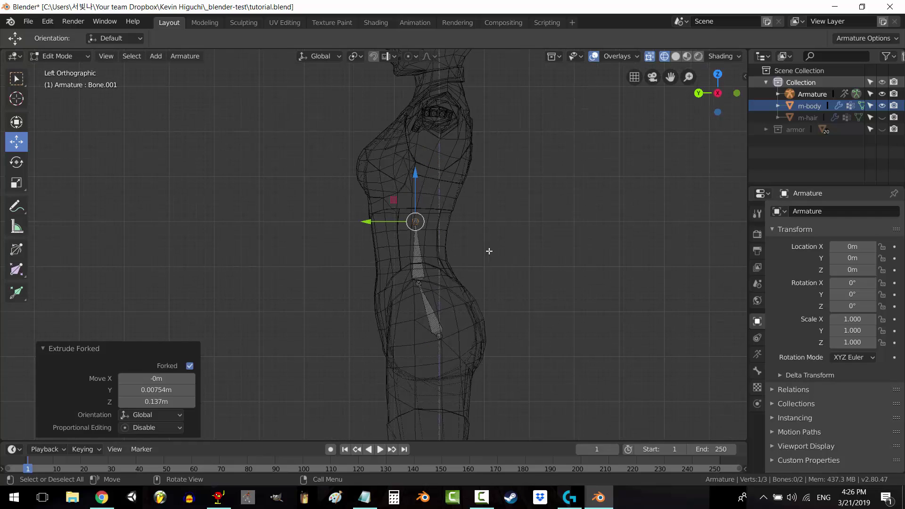
{"action": "left_click", "coordinate": [43, 349]}
Step: Extrude a second spine bone from the top of the waist bone up to the upper chest
{"action": "key", "text": "shift+e"}
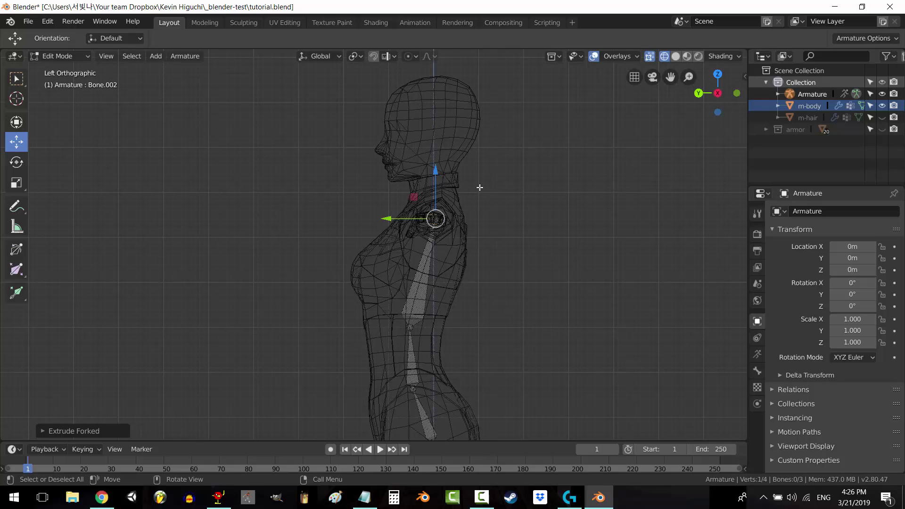
{"action": "key", "text": "e"}
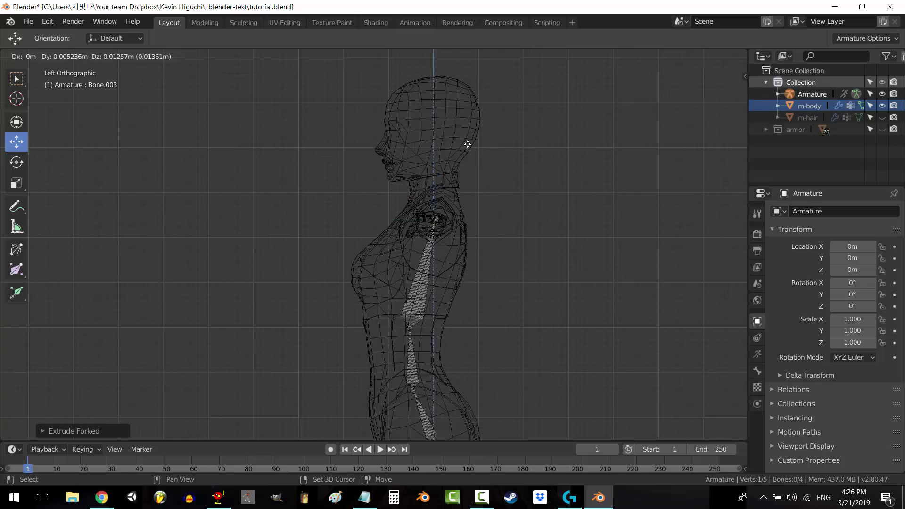
{"action": "middle_click_drag", "start_coordinate": [477, 99], "coordinate": [450, 430]}
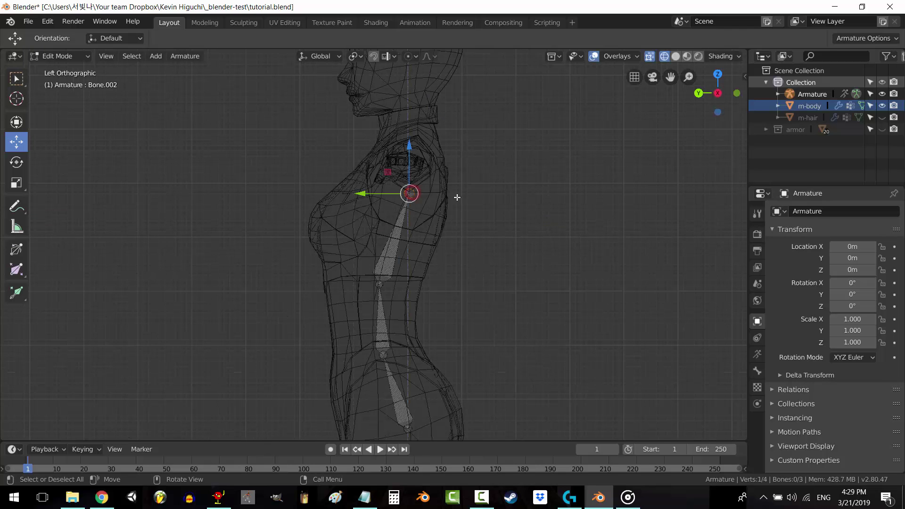
Step: Extrude a bone about 0.1 m from the upper chest toward the neck and clear its parent bone
{"action": "key", "text": "shift+e"}
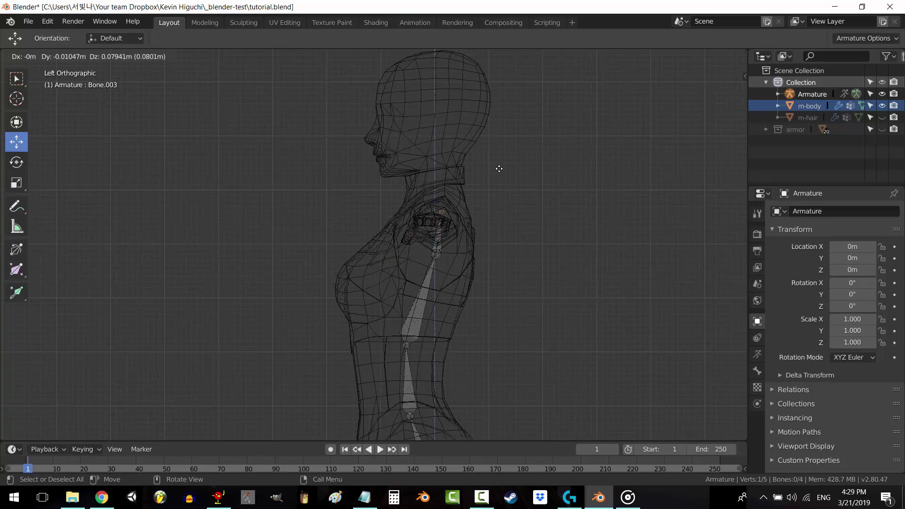
{"action": "left_click", "coordinate": [502, 158]}
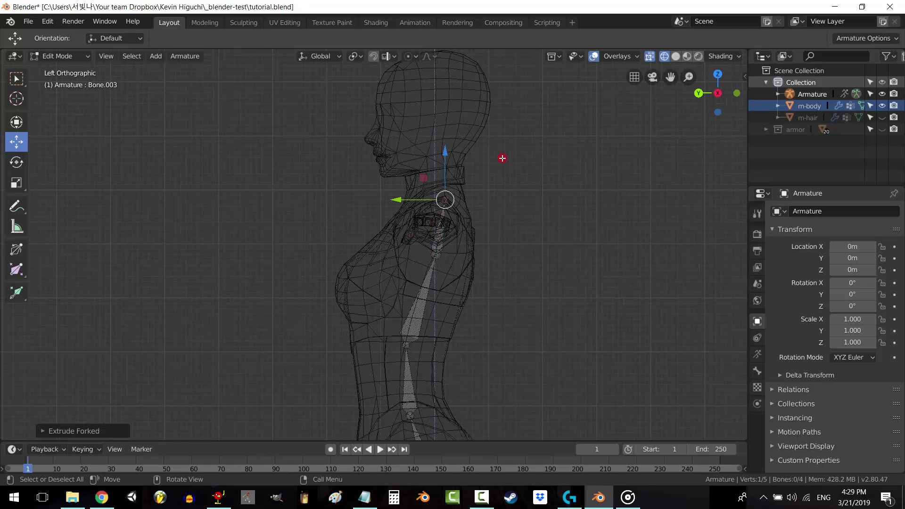
{"action": "left_click", "coordinate": [438, 231]}
{"action": "left_click", "coordinate": [757, 371]}
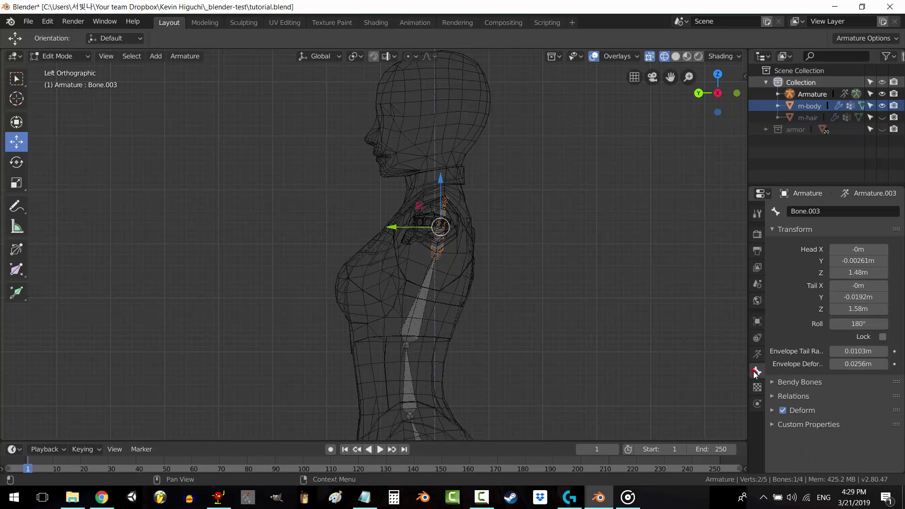
{"action": "left_click", "coordinate": [812, 396]}
{"action": "scroll", "coordinate": [812, 395], "scroll_direction": "down", "scroll_amount": 3}
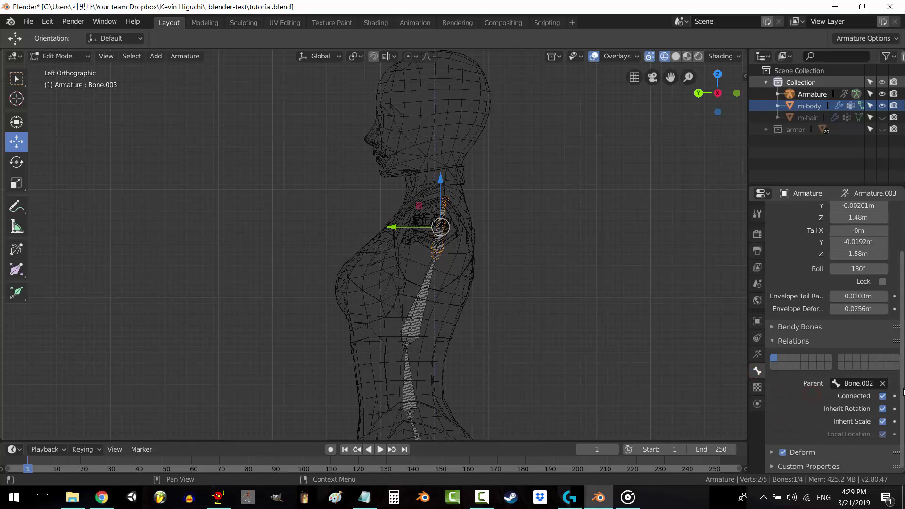
{"action": "left_click", "coordinate": [884, 384]}
Step: Move the detached bone into the neck, placing its head at Z 1.59 m and tail at Z 1.65 m, both at Y -0.00514 m
{"action": "left_click_drag", "start_coordinate": [441, 182], "coordinate": [472, 149]}
{"action": "scroll", "coordinate": [399, 135], "scroll_direction": "up", "scroll_amount": 3}
{"action": "left_click_drag", "start_coordinate": [422, 198], "coordinate": [425, 198]}
{"action": "left_click", "coordinate": [481, 151]}
{"action": "left_click_drag", "start_coordinate": [502, 118], "coordinate": [486, 154]}
{"action": "scroll", "coordinate": [830, 301], "scroll_direction": "up", "scroll_amount": 3}
{"action": "scroll", "coordinate": [562, 306], "scroll_direction": "down", "scroll_amount": 2}
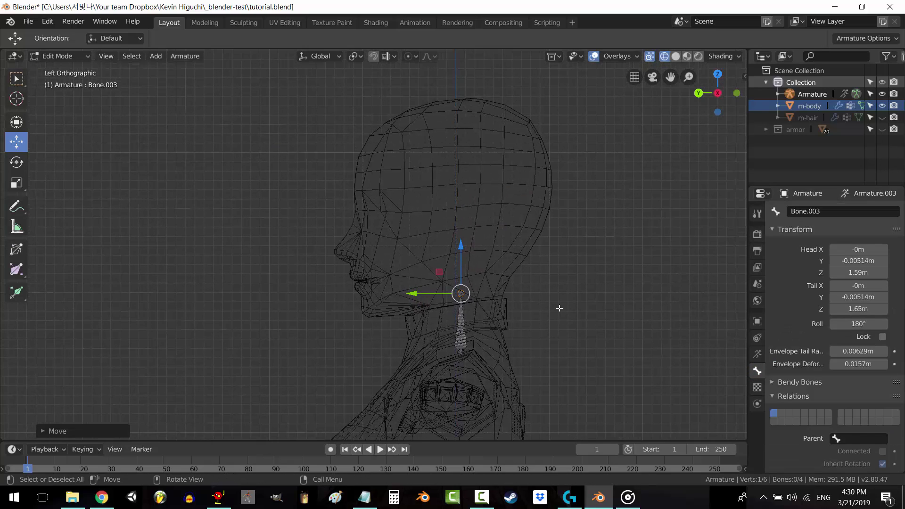
Step: Extrude a head bone about 0.18 m straight up from the neck bone's tip to near the top of the skull
{"action": "key", "text": "shift+e"}
{"action": "left_click", "coordinate": [546, 115]}
{"action": "left_click", "coordinate": [460, 294]}
Step: Rename the hip bone as pelvis and the waist bone above it as spine1
{"action": "scroll", "coordinate": [486, 283], "scroll_direction": "down", "scroll_amount": 7}
{"action": "middle_click_drag", "start_coordinate": [484, 339], "coordinate": [483, 227], "text": "shift"}
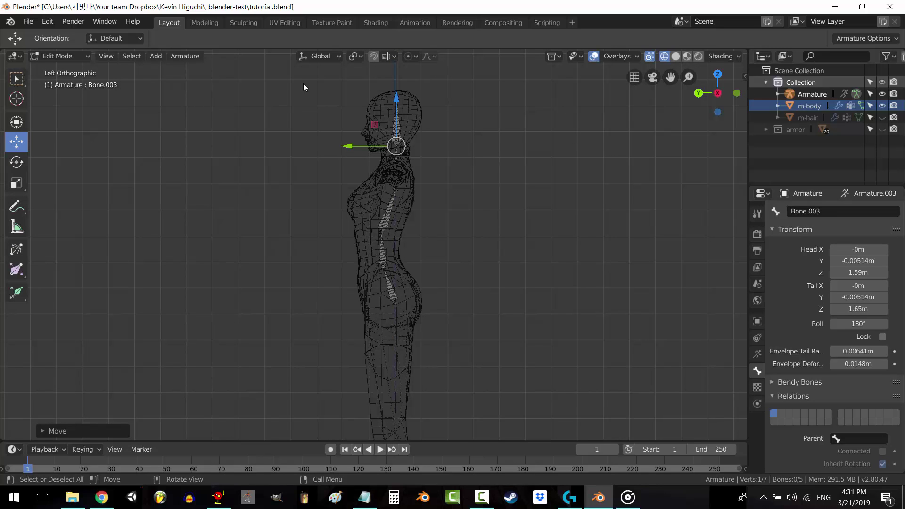
{"action": "scroll", "coordinate": [464, 267], "scroll_direction": "up", "scroll_amount": 3}
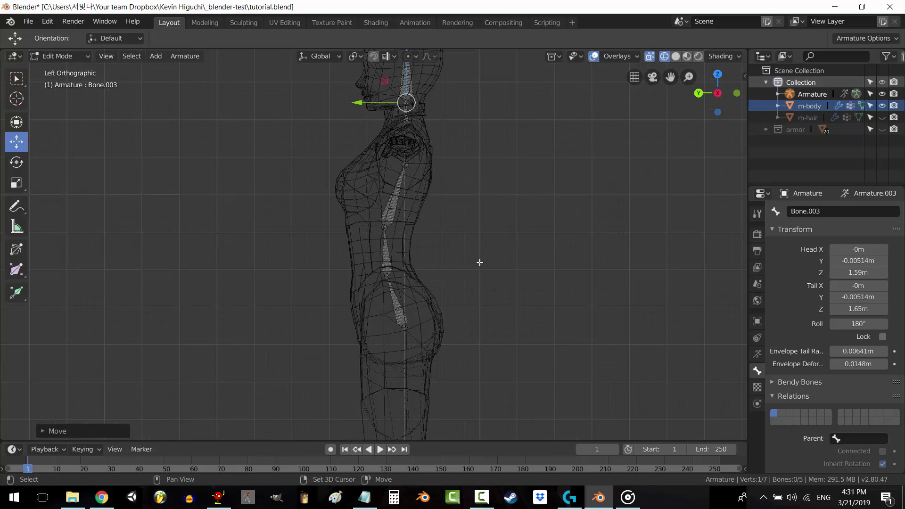
{"action": "scroll", "coordinate": [480, 262], "scroll_direction": "down", "scroll_amount": 3}
{"action": "left_click", "coordinate": [404, 349]}
{"action": "left_click", "coordinate": [860, 211]}
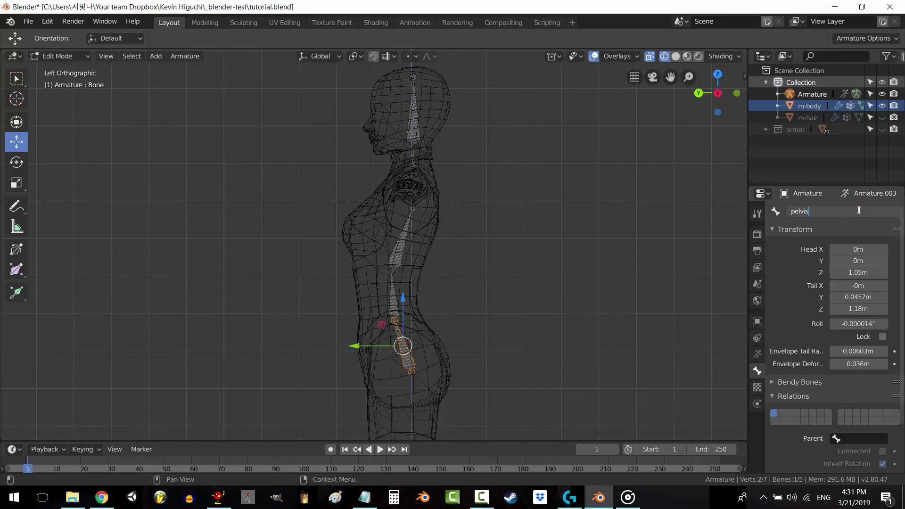
{"action": "key", "text": "Return"}
{"action": "left_click", "coordinate": [391, 295]}
{"action": "left_click", "coordinate": [820, 211]}
{"action": "type", "text": "spine1"}
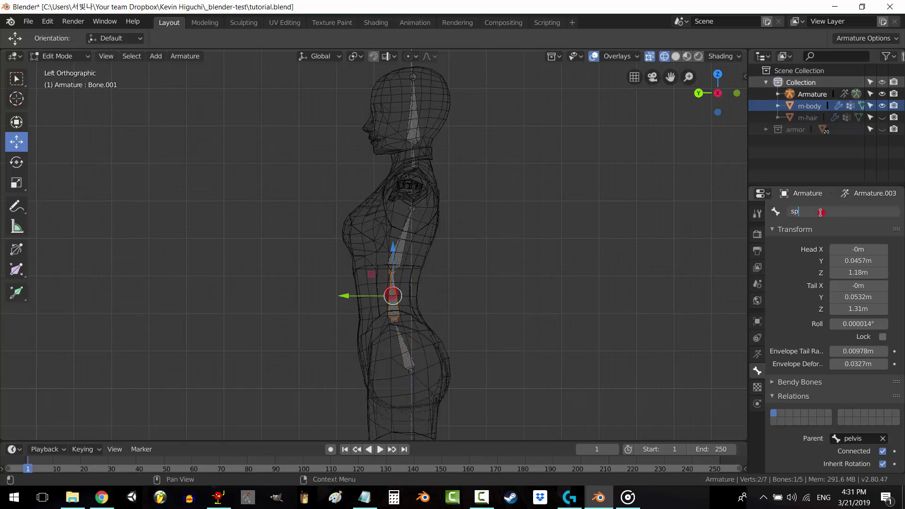
Step: Rename the chest bone as spine2 and the short bone in the neck as neck
{"action": "left_click", "coordinate": [402, 239]}
{"action": "left_click", "coordinate": [813, 210]}
{"action": "type", "text": "spine2"}
{"action": "left_click", "coordinate": [425, 221]}
{"action": "left_click", "coordinate": [837, 211]}
{"action": "type", "text": "neck"}
{"action": "key", "text": "Return"}
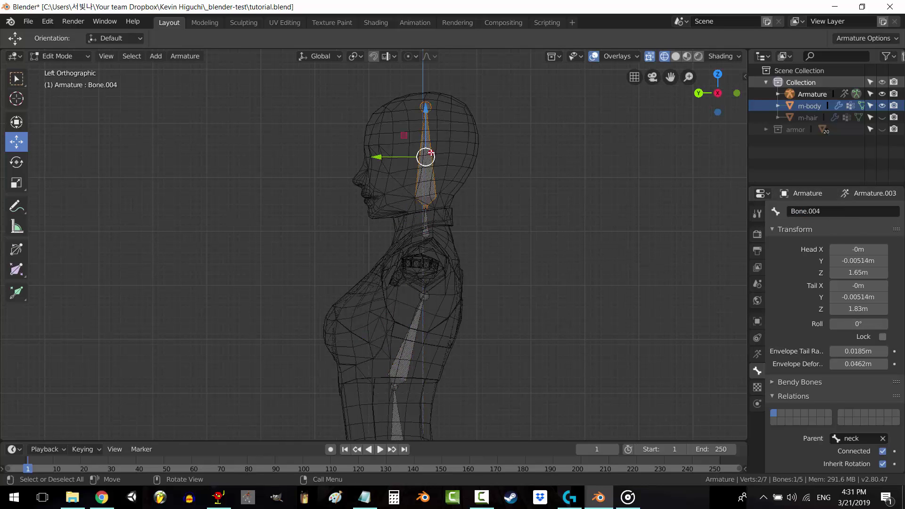
Step: Rename the bone inside the skull as head
{"action": "key", "text": "bracketright"}
{"action": "scroll", "coordinate": [496, 328], "scroll_direction": "down", "scroll_amount": 2}
{"action": "middle_click_drag", "start_coordinate": [496, 328], "coordinate": [495, 275], "text": "shift"}
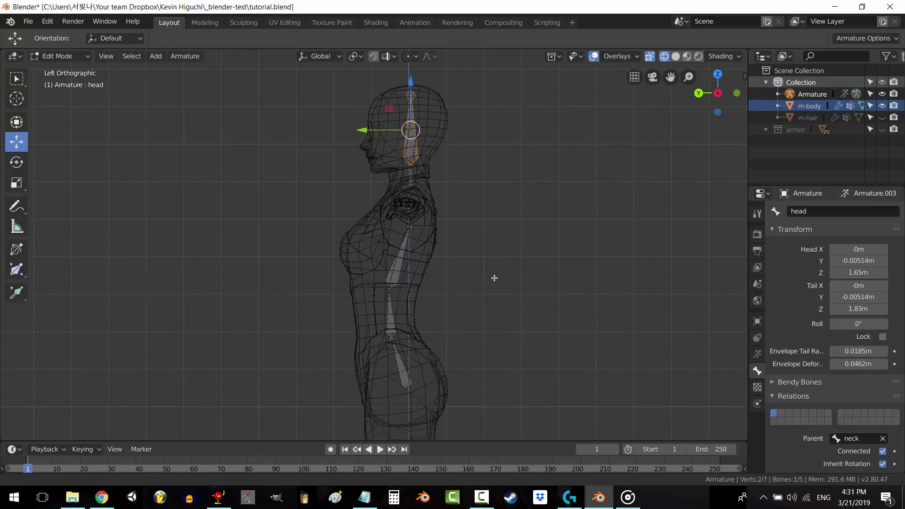
{"action": "scroll", "coordinate": [496, 231], "scroll_direction": "up", "scroll_amount": 1}
{"action": "middle_click_drag", "start_coordinate": [515, 208], "coordinate": [518, 220], "text": "shift"}
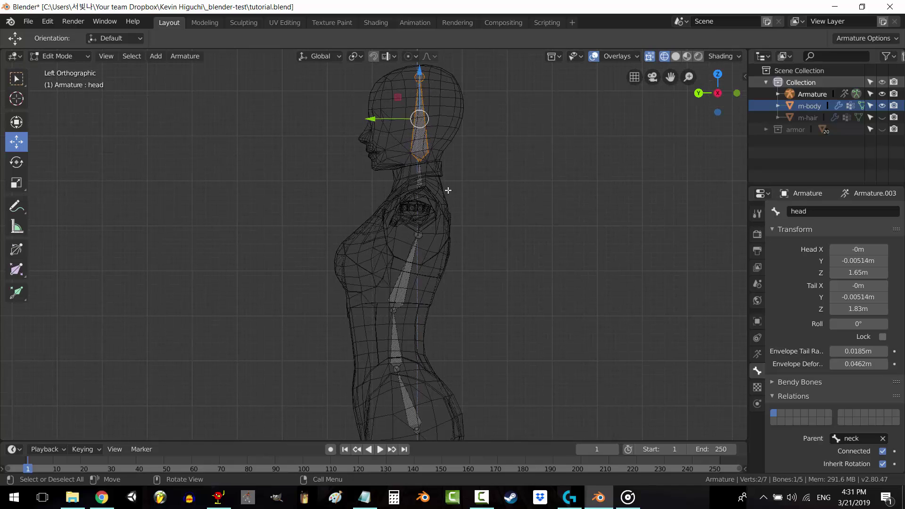
Step: Set spine2 as the parent of the neck bone, without connecting the two
{"action": "left_click", "coordinate": [422, 178]}
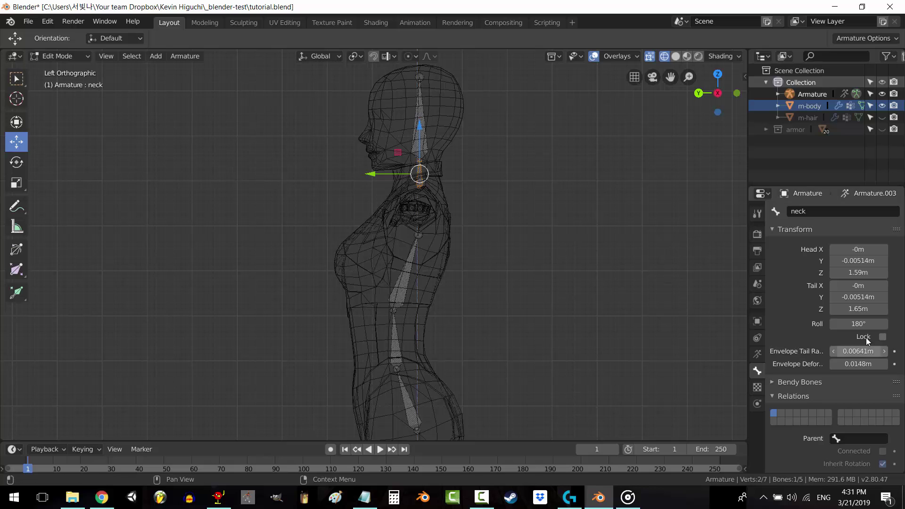
{"action": "scroll", "coordinate": [810, 330], "scroll_direction": "down", "scroll_amount": 3}
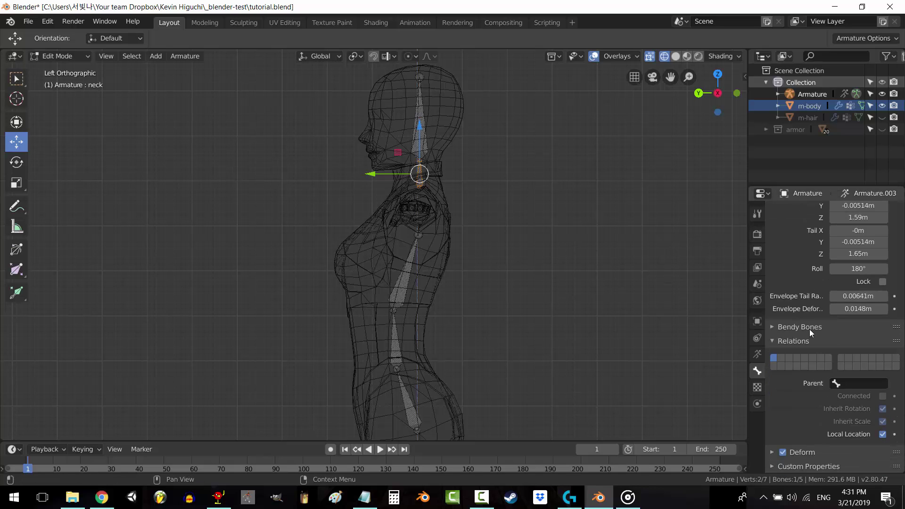
{"action": "left_click", "coordinate": [882, 383]}
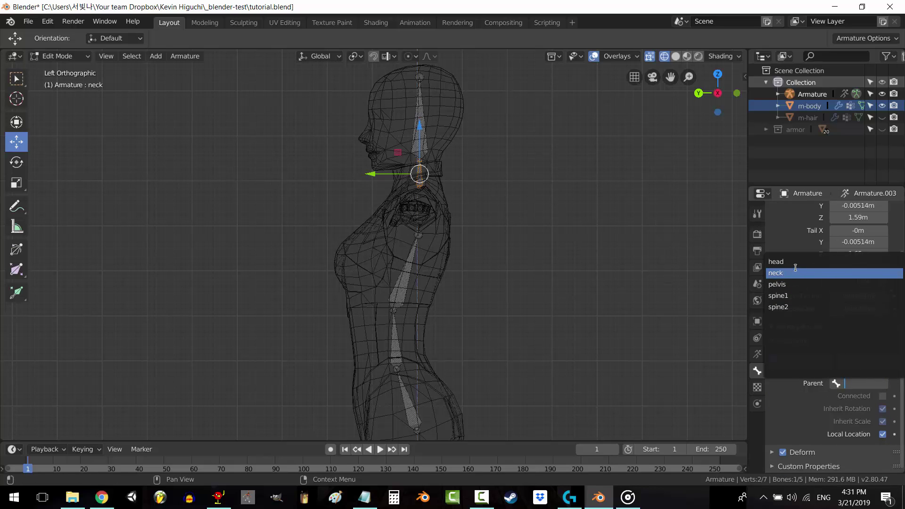
{"action": "left_click", "coordinate": [793, 306]}
{"action": "scroll", "coordinate": [471, 212], "scroll_direction": "up", "scroll_amount": 4}
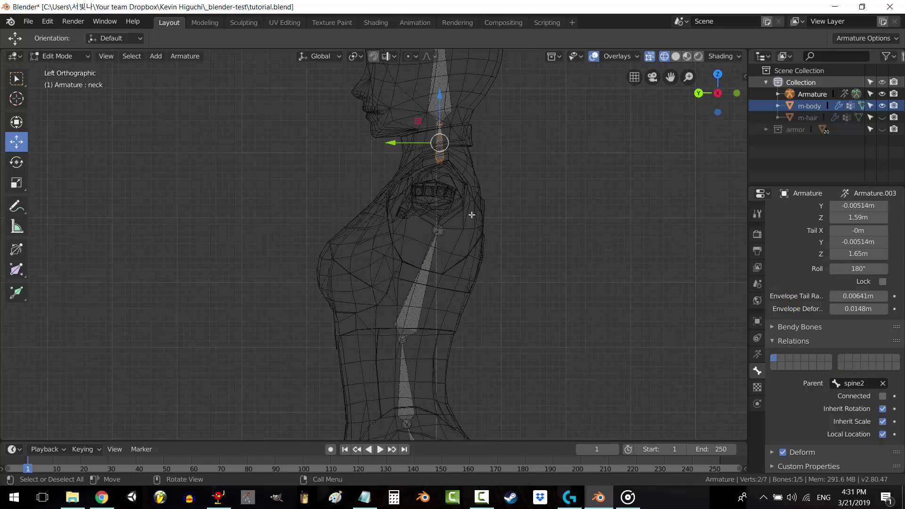
{"action": "scroll", "coordinate": [501, 260], "scroll_direction": "up", "scroll_amount": 3}
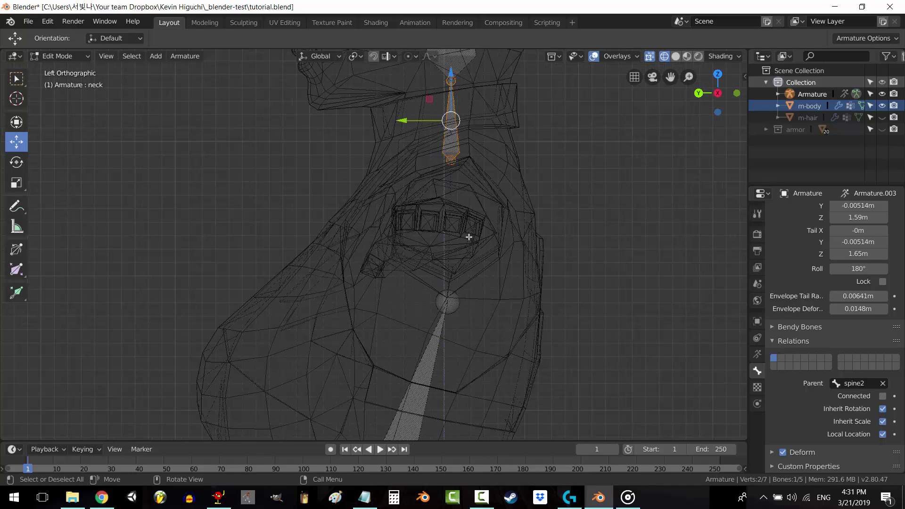
{"action": "middle_click_drag", "start_coordinate": [472, 238], "coordinate": [538, 246]}
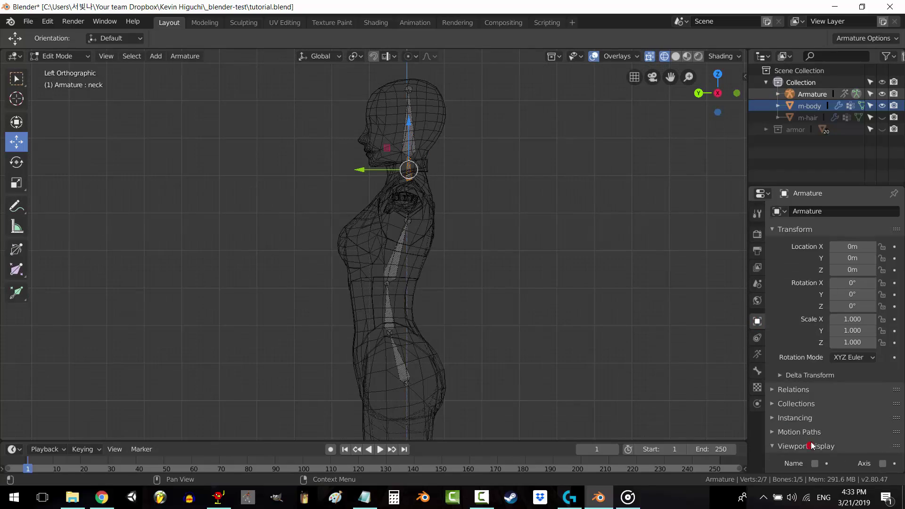
Step: Turn on the armature's In Front viewport display so its bones draw over the body mesh
{"action": "left_click", "coordinate": [814, 446]}
{"action": "scroll", "coordinate": [822, 441], "scroll_direction": "down", "scroll_amount": 3}
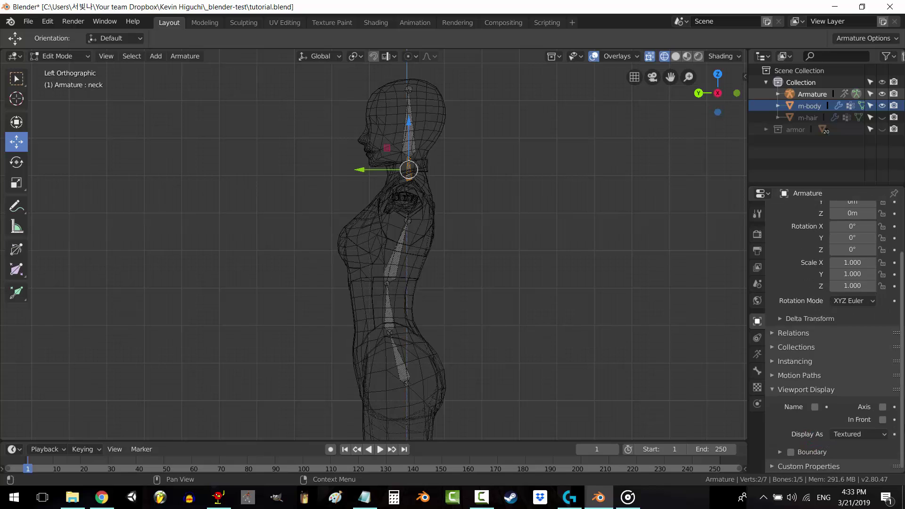
{"action": "left_click", "coordinate": [884, 420]}
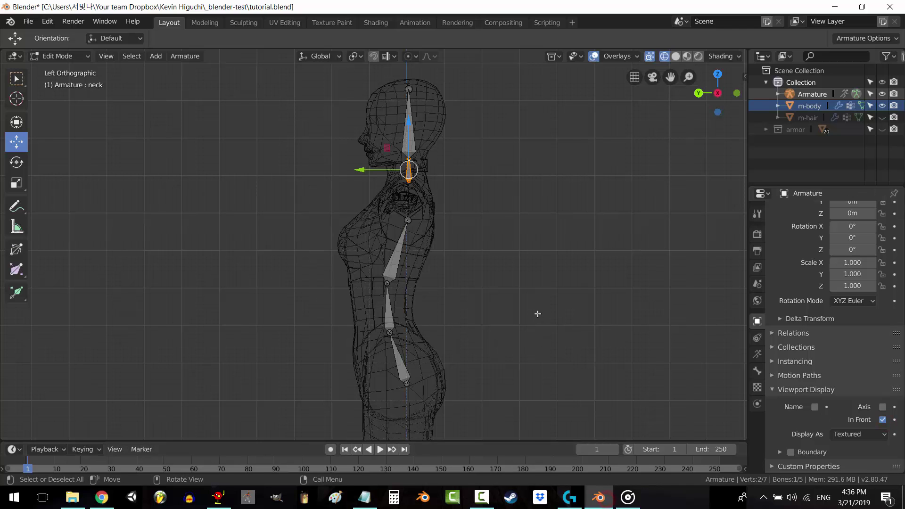
{"action": "scroll", "coordinate": [540, 312], "scroll_direction": "down", "scroll_amount": 1}
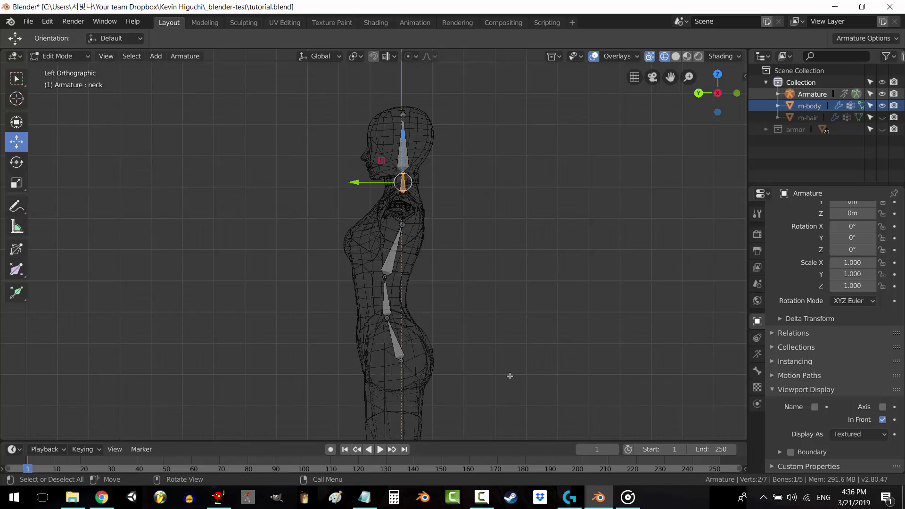
Step: In back view, extrude a bone about 0.19 m straight down along Z from the base of the pelvis bone
{"action": "key", "text": "ctrl+KP_1"}
{"action": "scroll", "coordinate": [473, 350], "scroll_direction": "up", "scroll_amount": 3}
{"action": "middle_click_drag", "start_coordinate": [439, 386], "coordinate": [446, 197], "text": "shift"}
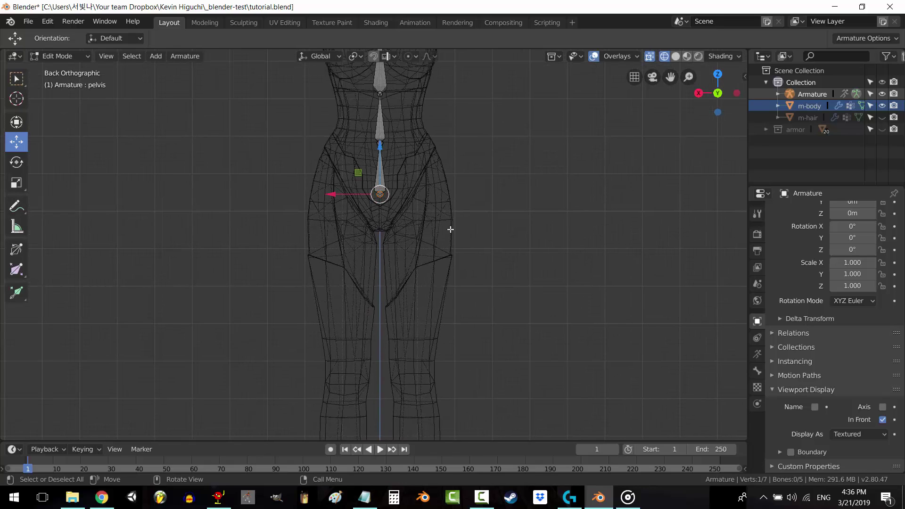
{"action": "key", "text": "shift+e"}
{"action": "key", "text": "z"}
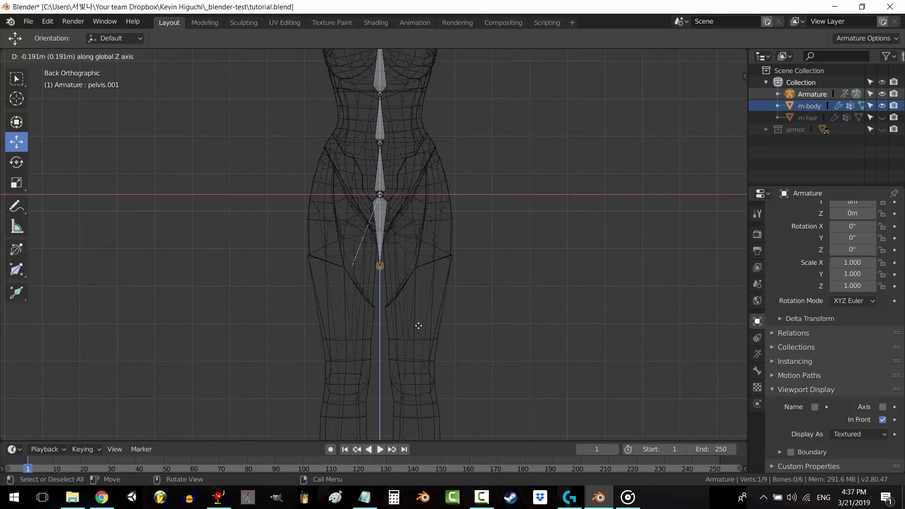
{"action": "left_click", "coordinate": [420, 325]}
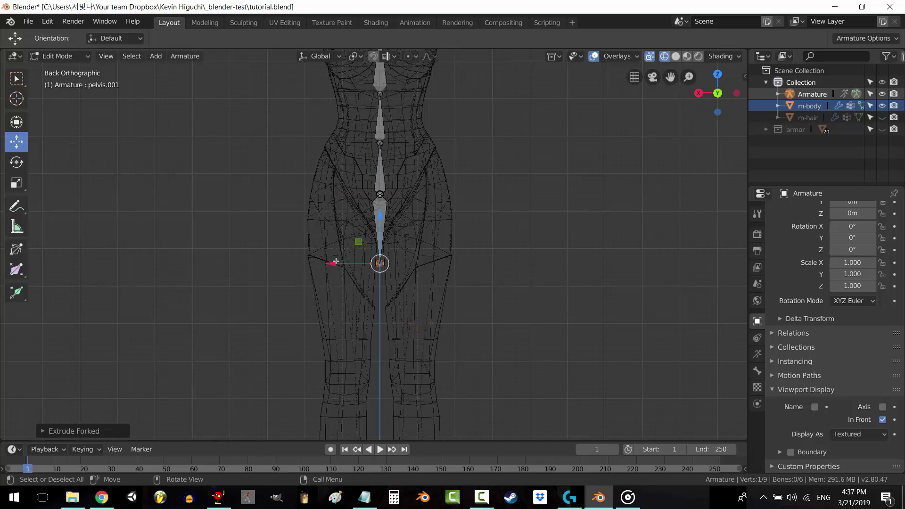
Step: Move the whole new bone about 0.09 m sideways along X into the character's leg
{"action": "left_click", "coordinate": [643, 223]}
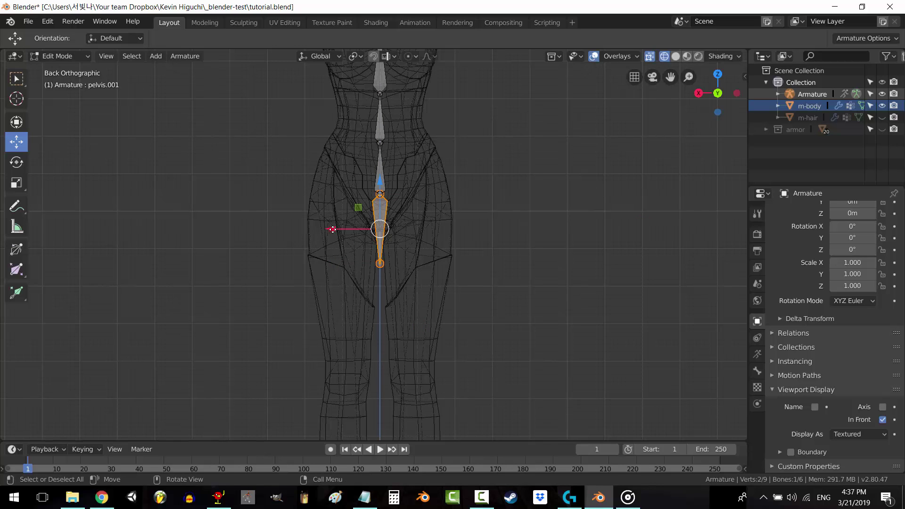
{"action": "left_click_drag", "start_coordinate": [333, 229], "coordinate": [372, 236]}
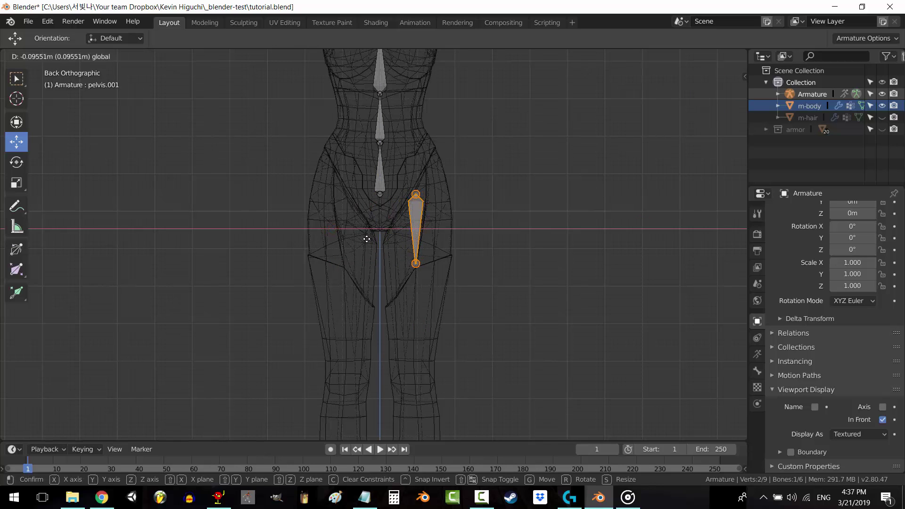
{"action": "middle_click_drag", "start_coordinate": [429, 260], "coordinate": [431, 242], "text": "shift"}
Step: Stretch the thigh bone by lowering its tip to the knee at about Z 0.545 m
{"action": "left_click", "coordinate": [420, 248]}
{"action": "left_click_drag", "start_coordinate": [420, 198], "coordinate": [434, 321]}
{"action": "middle_click_drag", "start_coordinate": [445, 335], "coordinate": [451, 272], "text": "shift"}
{"action": "left_click_drag", "start_coordinate": [424, 256], "coordinate": [424, 254]}
{"action": "left_click", "coordinate": [428, 190]}
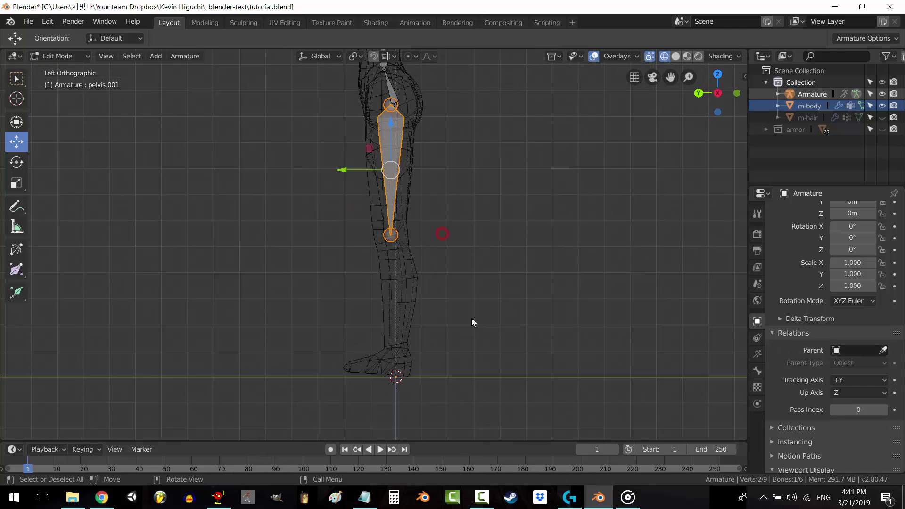
Step: Extrude a shin bone from the knee and adjust its tip to the ankle at about Z 0.10 m
{"action": "scroll", "coordinate": [472, 322], "scroll_direction": "up", "scroll_amount": 2}
{"action": "middle_click_drag", "start_coordinate": [472, 322], "coordinate": [443, 238], "text": "shift"}
{"action": "key", "text": "shift+e"}
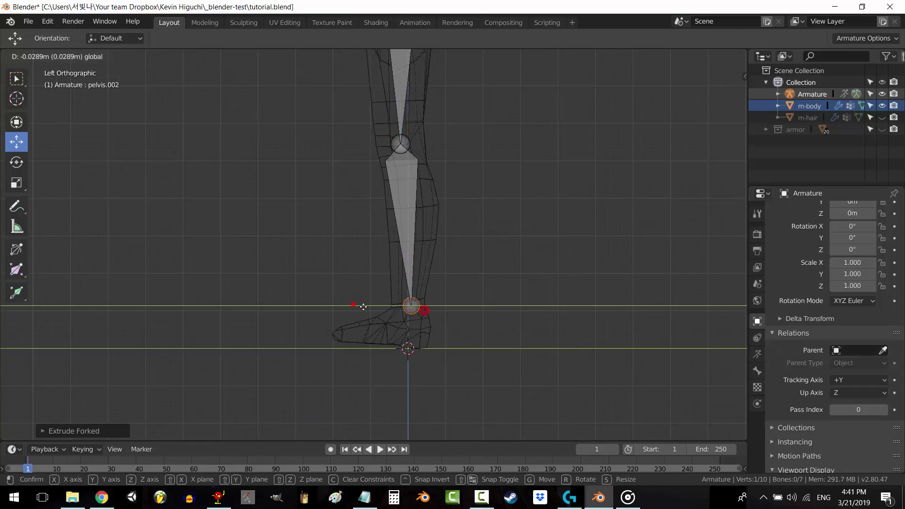
{"action": "left_click", "coordinate": [363, 307]}
Step: Extrude a foot bone from the ankle to the ball of the foot and a toe bone about 0.12 m forward along Y
{"action": "key", "text": "shift+e"}
{"action": "left_click", "coordinate": [328, 346]}
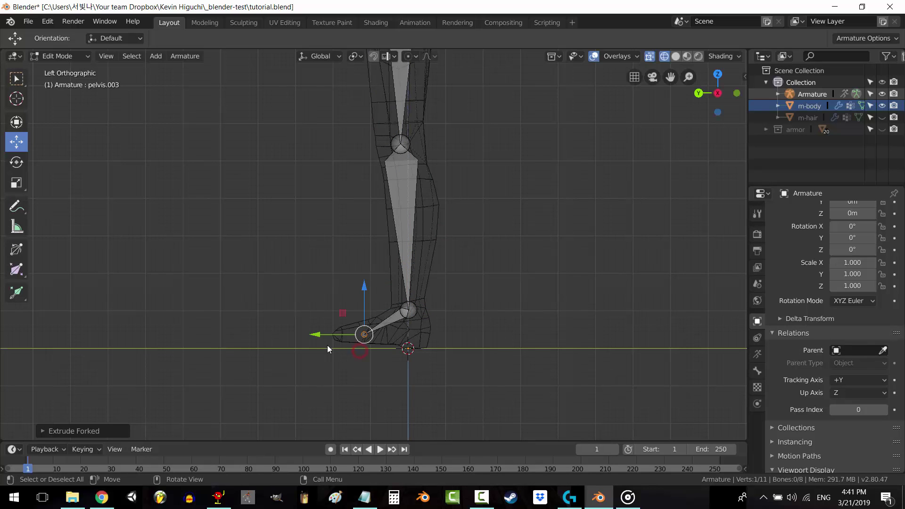
{"action": "key", "text": "shift+e"}
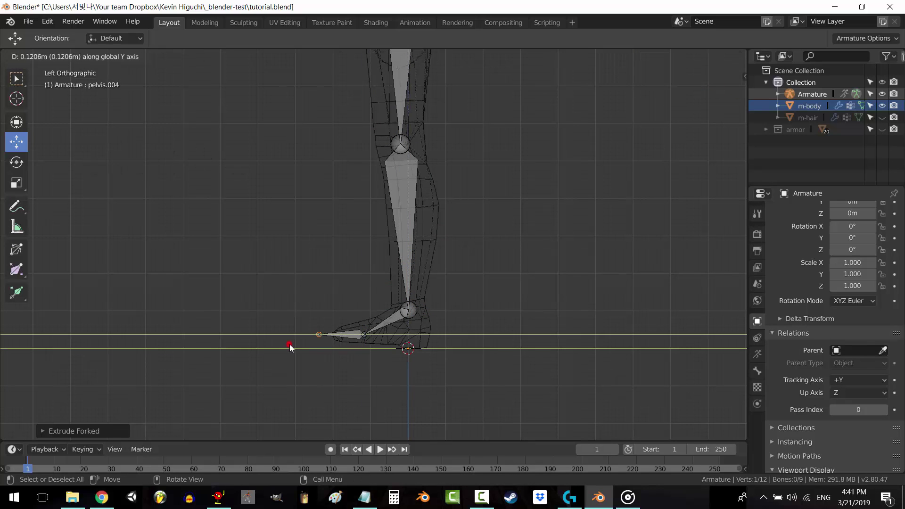
{"action": "right_click", "coordinate": [290, 346]}
{"action": "scroll", "coordinate": [462, 217], "scroll_direction": "down", "scroll_amount": 3}
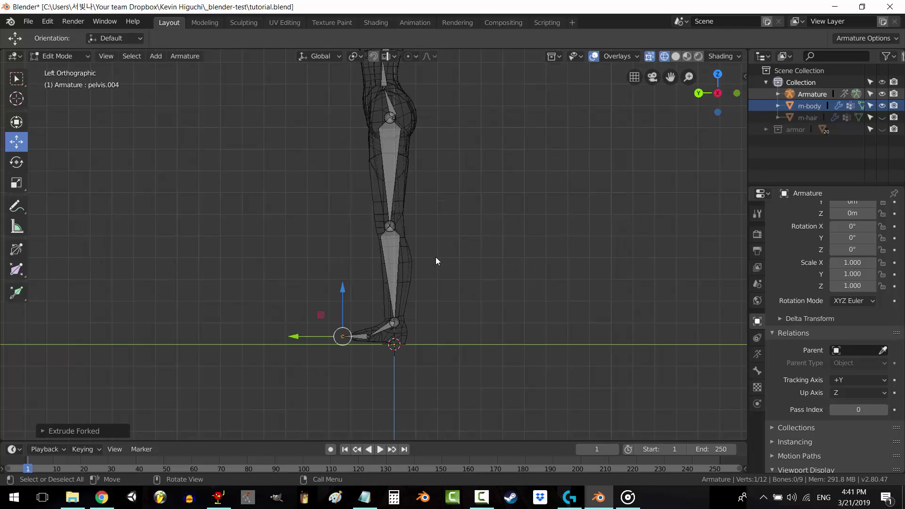
Step: Set pelvis as the parent of the thigh bone, leaving the two unconnected
{"action": "middle_click_drag", "start_coordinate": [392, 255], "coordinate": [417, 57]}
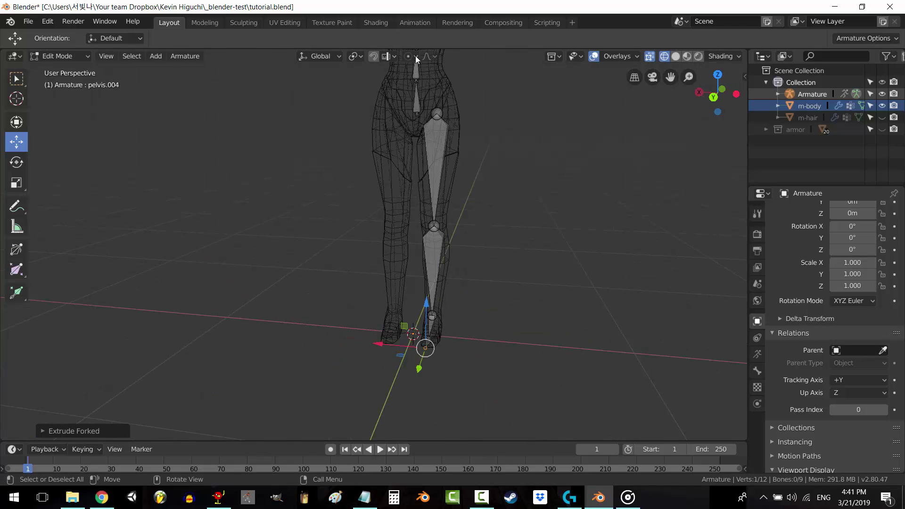
{"action": "left_click", "coordinate": [441, 156]}
{"action": "middle_click_drag", "start_coordinate": [512, 267], "coordinate": [481, 309], "text": "shift"}
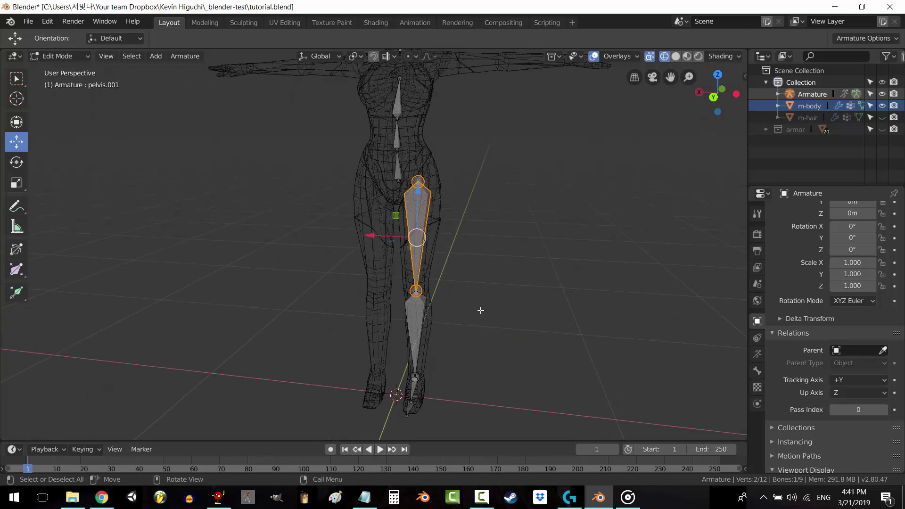
{"action": "scroll", "coordinate": [481, 309], "scroll_direction": "up", "scroll_amount": 1}
{"action": "left_click", "coordinate": [757, 369]}
{"action": "left_click", "coordinate": [859, 383]}
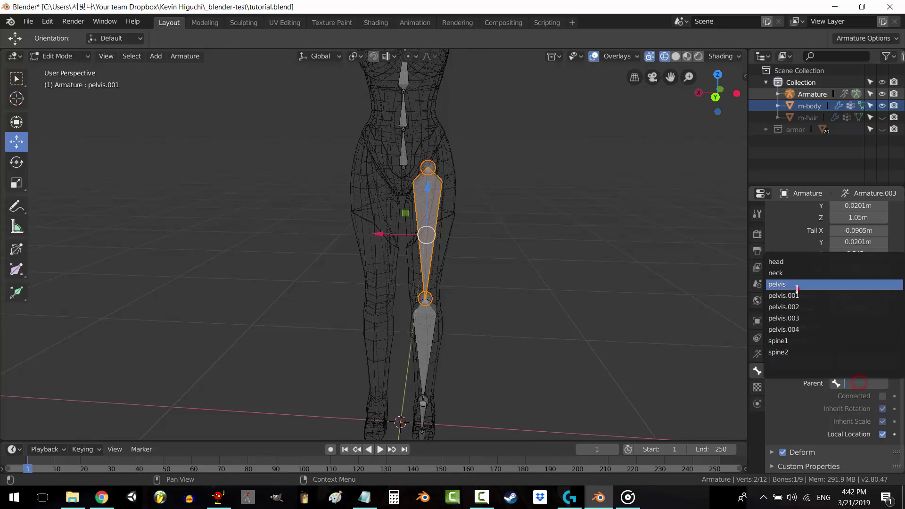
{"action": "left_click", "coordinate": [844, 283]}
{"action": "left_click", "coordinate": [546, 251]}
Step: Examine the pelvis and thigh bones and the whole armature from several angles, ending in back view
{"action": "scroll", "coordinate": [514, 306], "scroll_direction": "up", "scroll_amount": 4}
{"action": "middle_click_drag", "start_coordinate": [514, 306], "coordinate": [495, 150]}
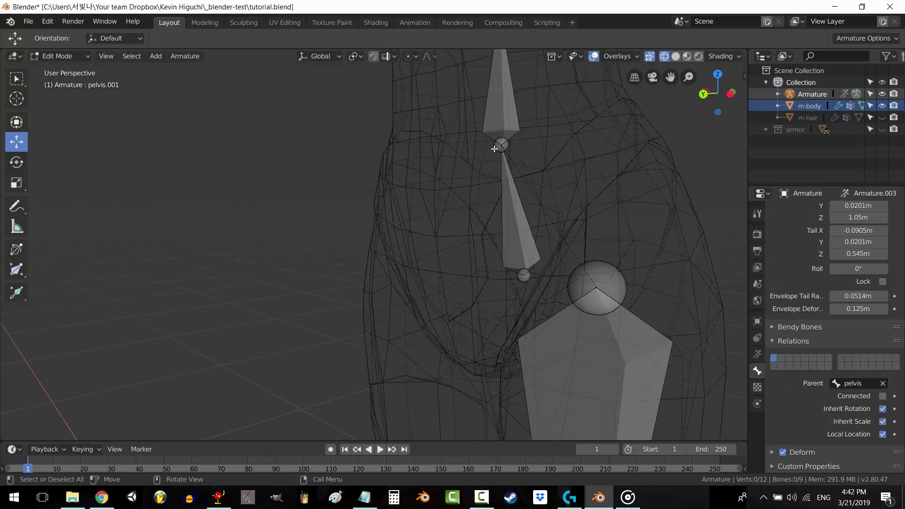
{"action": "middle_click_drag", "start_coordinate": [514, 187], "coordinate": [558, 153]}
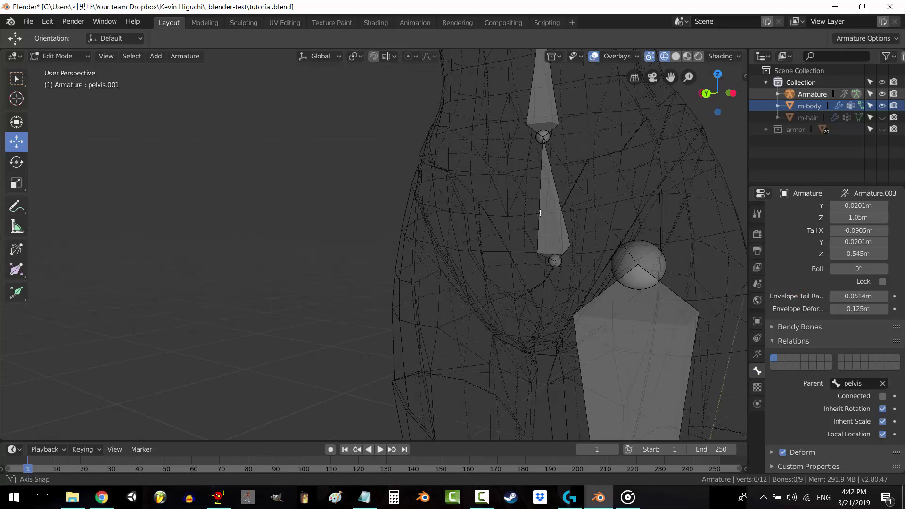
{"action": "key", "text": "shift+z"}
{"action": "left_click", "coordinate": [664, 56]}
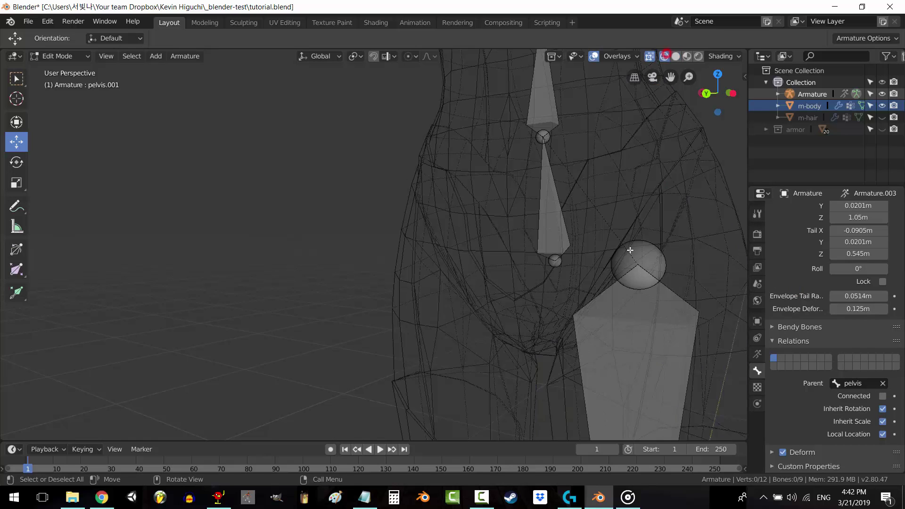
{"action": "scroll", "coordinate": [594, 278], "scroll_direction": "down", "scroll_amount": 7}
{"action": "middle_click_drag", "start_coordinate": [512, 341], "coordinate": [553, 250], "text": "shift"}
{"action": "middle_click_drag", "start_coordinate": [558, 211], "coordinate": [525, 198]}
{"action": "scroll", "coordinate": [506, 272], "scroll_direction": "up", "scroll_amount": 3}
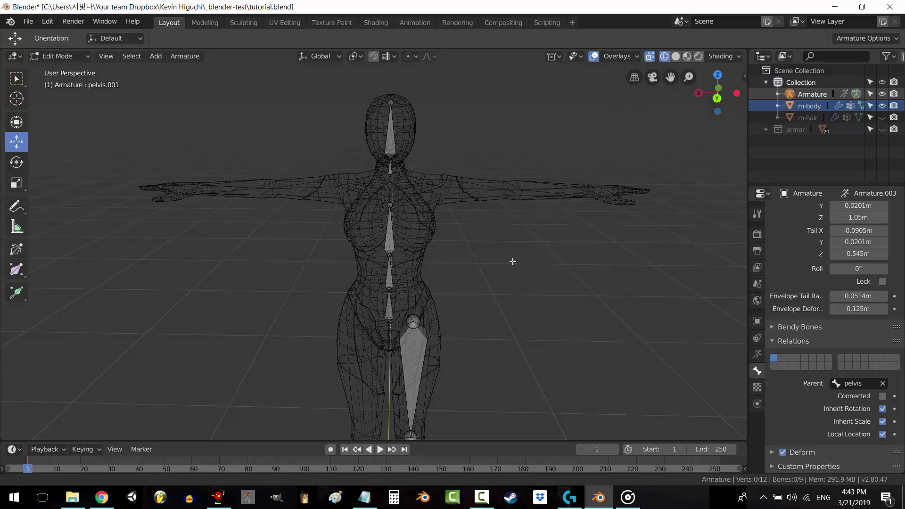
{"action": "key", "text": "ctrl+KP_1"}
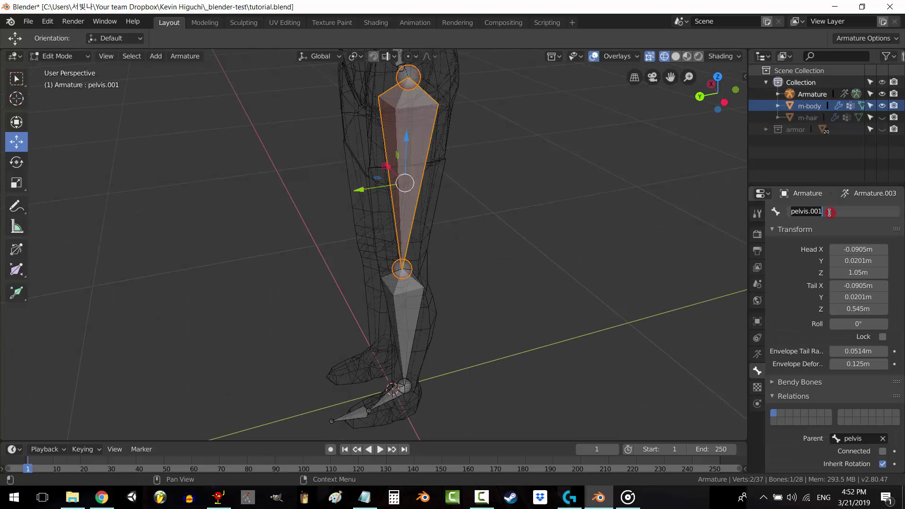
Step: Rename the thigh bone with the left-side L designation and the bone below the knee as shin.L
{"action": "type", "text": "L"}
{"action": "key", "text": "Return"}
{"action": "left_click", "coordinate": [410, 356]}
{"action": "left_click", "coordinate": [843, 211]}
{"action": "type", "text": "shin.L"}
{"action": "key", "text": "Return"}
Step: Rename the foot bone and open the toe bone's name for editing
{"action": "left_click", "coordinate": [389, 398]}
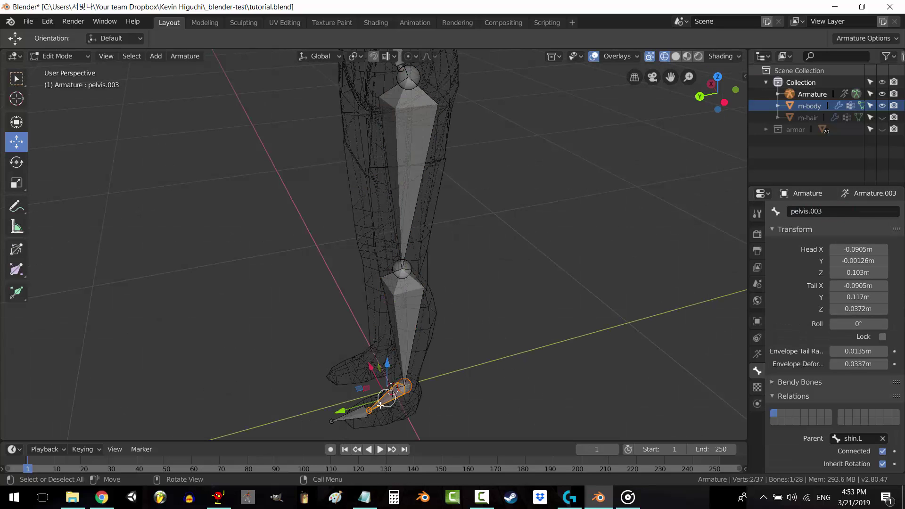
{"action": "left_click", "coordinate": [839, 212]}
{"action": "key", "text": "Return"}
{"action": "left_click", "coordinate": [351, 418]}
{"action": "left_click", "coordinate": [818, 211]}
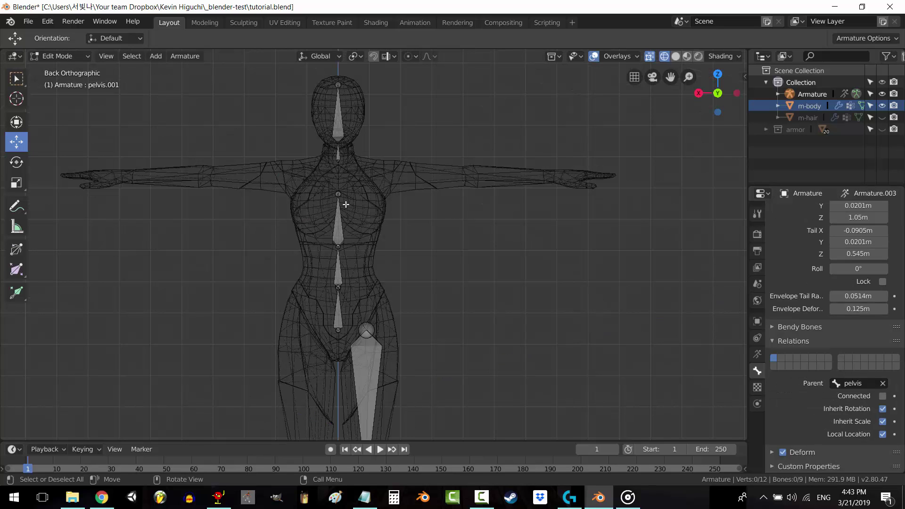
Step: Extrude a bone about 0.16 m sideways along X from the tip of spine2 toward the shoulder
{"action": "scroll", "coordinate": [352, 208], "scroll_direction": "up", "scroll_amount": 2}
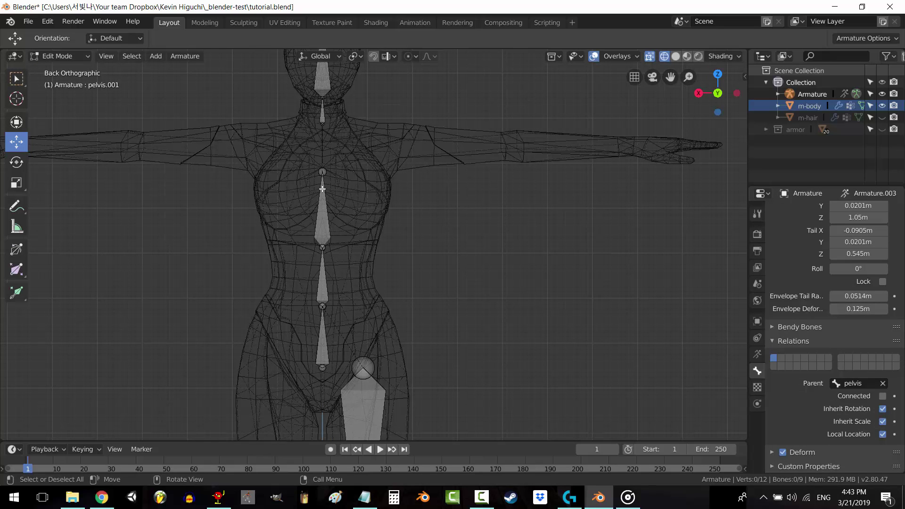
{"action": "left_click", "coordinate": [323, 173]}
{"action": "key", "text": "shift+e"}
{"action": "key", "text": "x"}
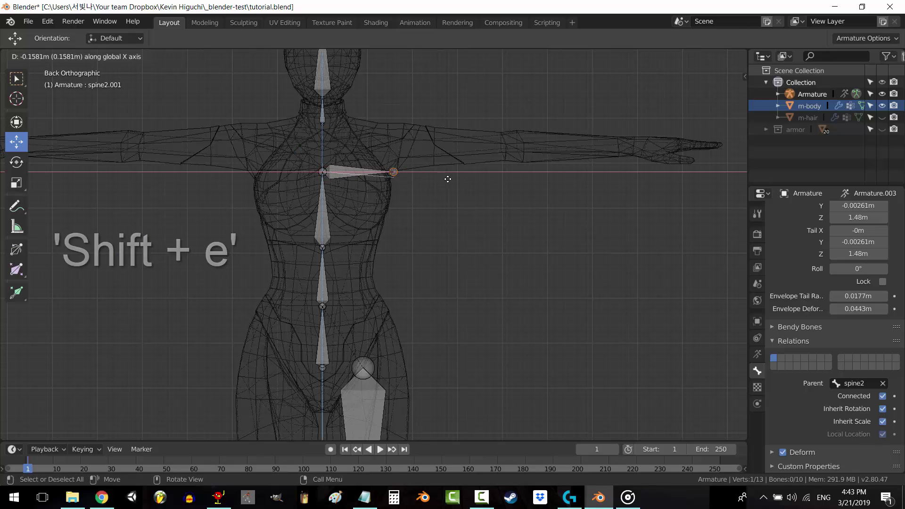
{"action": "left_click", "coordinate": [443, 180]}
Step: Clear the shoulder bone's parent and reposition the bone outward along X and up to about Z 1.54 m
{"action": "left_click", "coordinate": [355, 172]}
{"action": "left_click", "coordinate": [883, 384]}
{"action": "left_click_drag", "start_coordinate": [357, 126], "coordinate": [357, 101]}
{"action": "left_click_drag", "start_coordinate": [306, 146], "coordinate": [335, 149]}
Step: Extrude an upper arm bone about 0.26 m along X from the shoulder bone's tip to the elbow
{"action": "scroll", "coordinate": [334, 148], "scroll_direction": "up", "scroll_amount": 2}
{"action": "key", "text": "shift+e"}
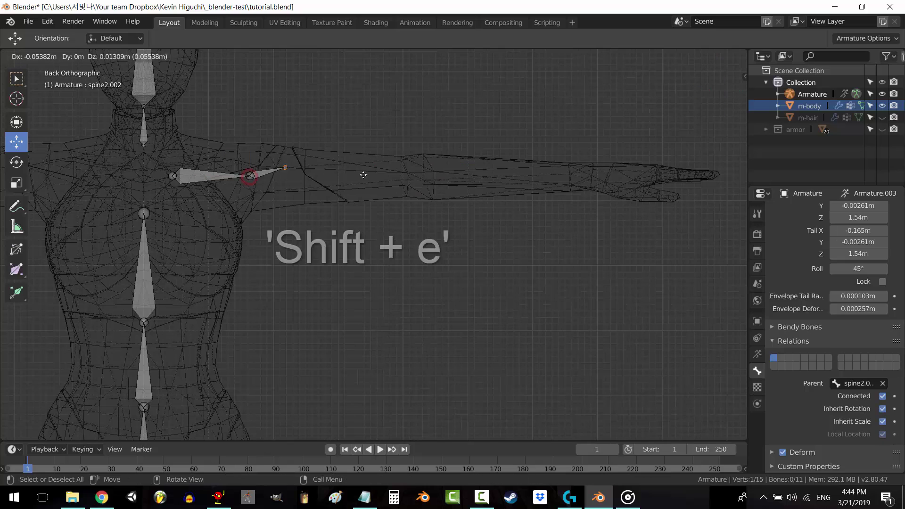
{"action": "middle_click", "coordinate": [378, 178]}
{"action": "left_click", "coordinate": [491, 203]}
Step: Extrude a forearm bone about 0.25 m along X from the elbow to the wrist
{"action": "key", "text": "shift+e"}
{"action": "middle_click", "coordinate": [589, 195]}
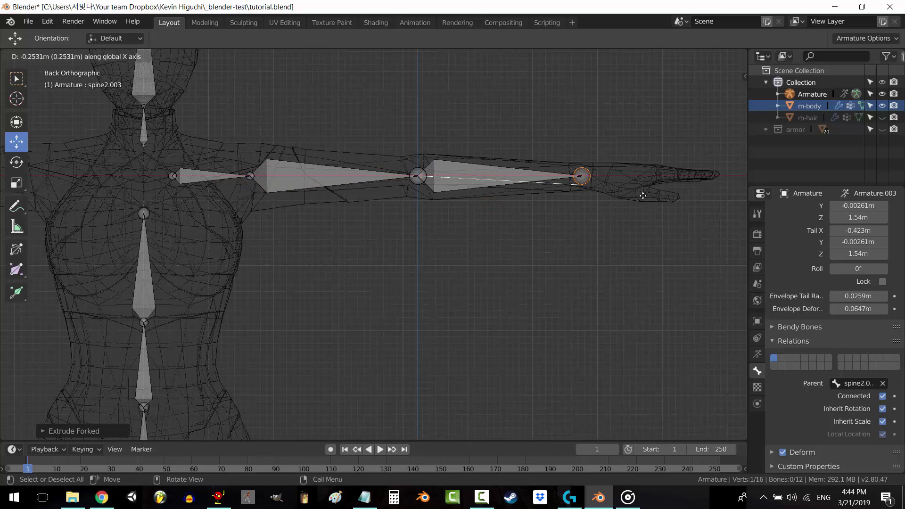
{"action": "left_click", "coordinate": [643, 194]}
Step: Extrude a hand bone about 0.11 m along X from the wrist to the base of the fingers
{"action": "middle_click_drag", "start_coordinate": [642, 194], "coordinate": [489, 225], "text": "shift"}
{"action": "key", "text": "shift+e"}
{"action": "key", "text": "x"}
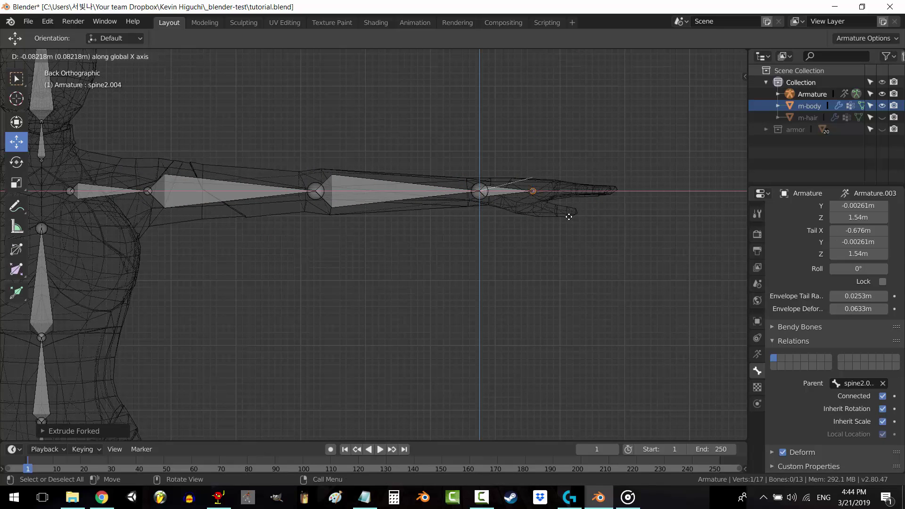
{"action": "left_click", "coordinate": [572, 216]}
{"action": "middle_click_drag", "start_coordinate": [572, 216], "coordinate": [530, 236]}
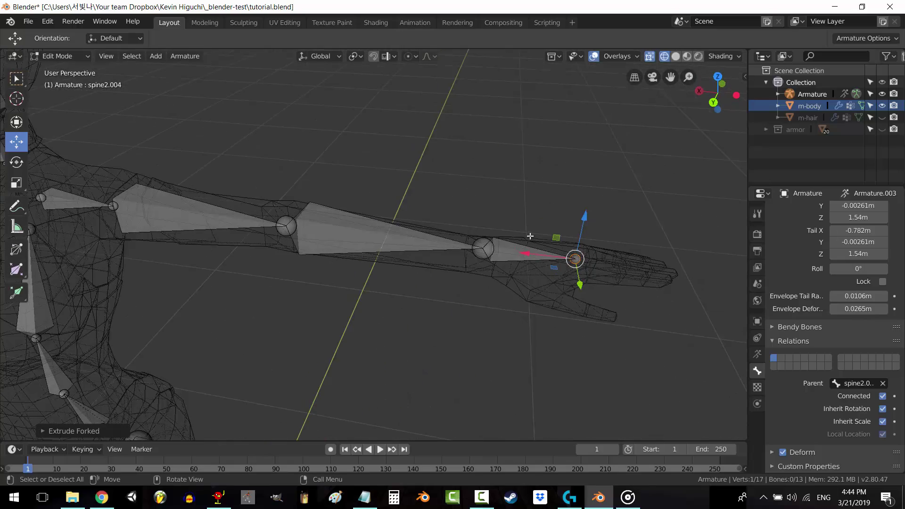
Step: Pull the hand bone's tip back along X to about -0.759 m so it ends inside the palm
{"action": "left_click_drag", "start_coordinate": [527, 254], "coordinate": [505, 257]}
{"action": "key", "text": "ctrl+KP_1"}
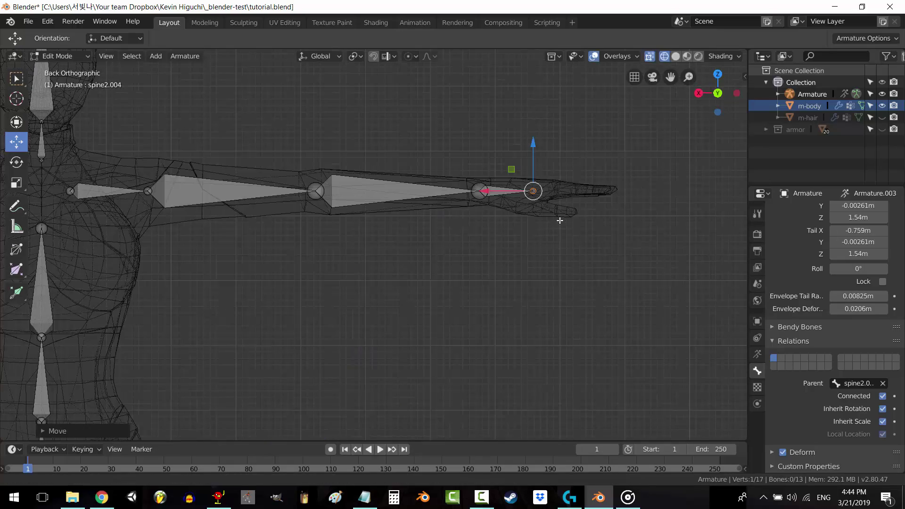
{"action": "middle_click_drag", "start_coordinate": [566, 214], "coordinate": [421, 257], "text": "shift"}
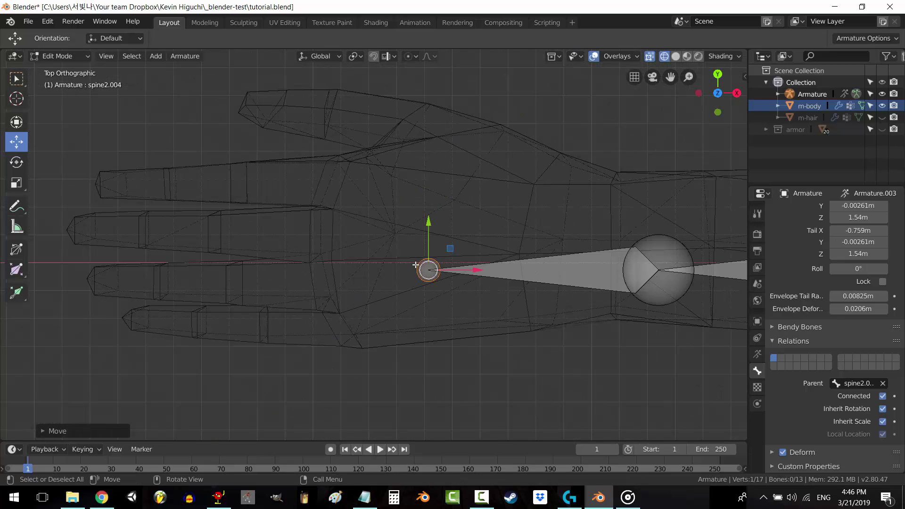
Step: Extrude a bone about 0.038 m long from the hand bone's tip toward the fingers and clear its parent
{"action": "key", "text": "shift+e"}
{"action": "middle_click_drag", "start_coordinate": [362, 271], "coordinate": [298, 276]}
{"action": "left_click", "coordinate": [309, 275]}
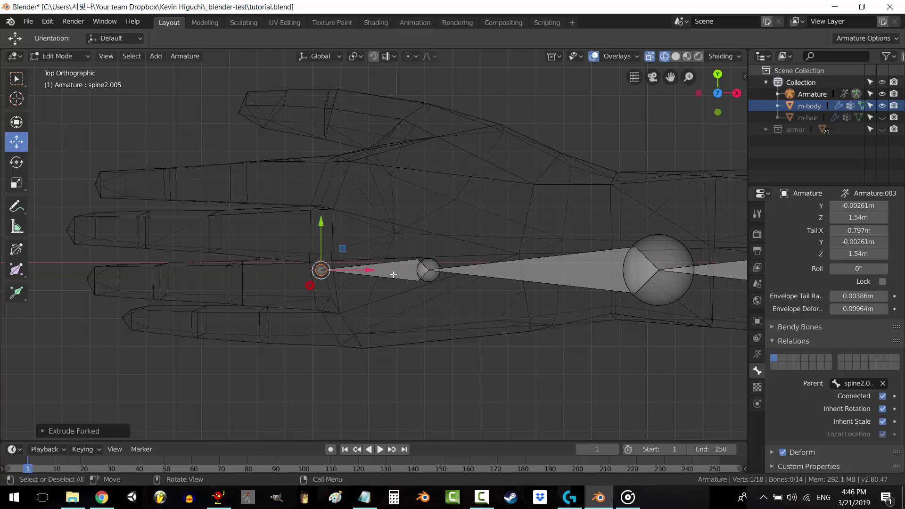
{"action": "left_click", "coordinate": [378, 270]}
{"action": "left_click", "coordinate": [885, 384]}
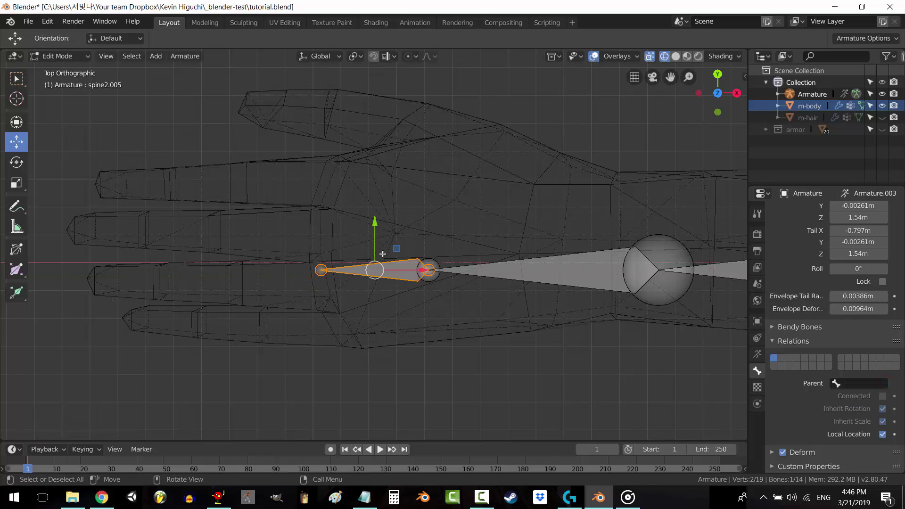
Step: Move the detached bone into the base of the pinky at about Y -0.023 m and shorten it to about 0.029 m
{"action": "left_click_drag", "start_coordinate": [376, 223], "coordinate": [377, 277]}
{"action": "left_click_drag", "start_coordinate": [428, 325], "coordinate": [341, 326]}
{"action": "middle_click_drag", "start_coordinate": [359, 327], "coordinate": [415, 329], "text": "shift"}
{"action": "scroll", "coordinate": [416, 329], "scroll_direction": "up", "scroll_amount": 1}
{"action": "left_click_drag", "start_coordinate": [340, 294], "coordinate": [340, 298]}
{"action": "left_click", "coordinate": [271, 345]}
{"action": "left_click_drag", "start_coordinate": [326, 347], "coordinate": [360, 351]}
{"action": "left_click", "coordinate": [356, 349]}
Step: Duplicate the pinky base bone and place copies at the bases of the ring, middle and index fingers
{"action": "key", "text": "shift+d"}
{"action": "key", "text": "shift+d"}
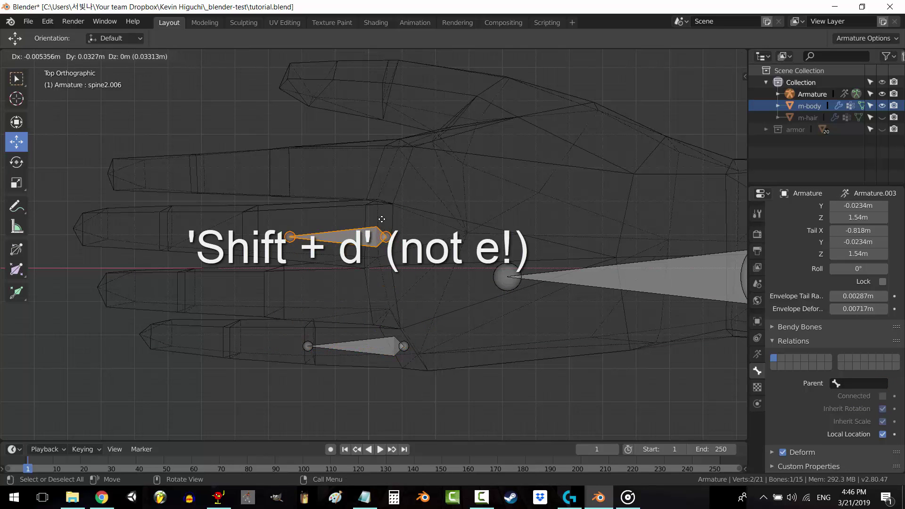
{"action": "left_click", "coordinate": [388, 244]}
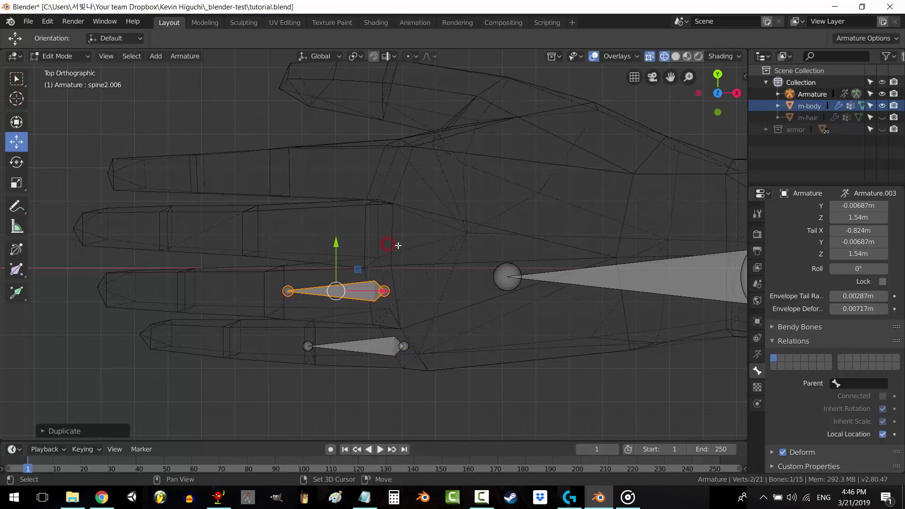
{"action": "key", "text": "shift+d"}
{"action": "left_click", "coordinate": [398, 188]}
{"action": "key", "text": "shift+d"}
{"action": "left_click", "coordinate": [422, 146]}
Step: Position a duplicated finger bone along the base of the thumb, angled from near the wrist to the thumb's knuckle
{"action": "left_click", "coordinate": [664, 166]}
{"action": "left_click", "coordinate": [461, 187]}
{"action": "left_click_drag", "start_coordinate": [461, 160], "coordinate": [449, 134]}
{"action": "left_click", "coordinate": [416, 290]}
{"action": "middle_click_drag", "start_coordinate": [416, 289], "coordinate": [448, 142]}
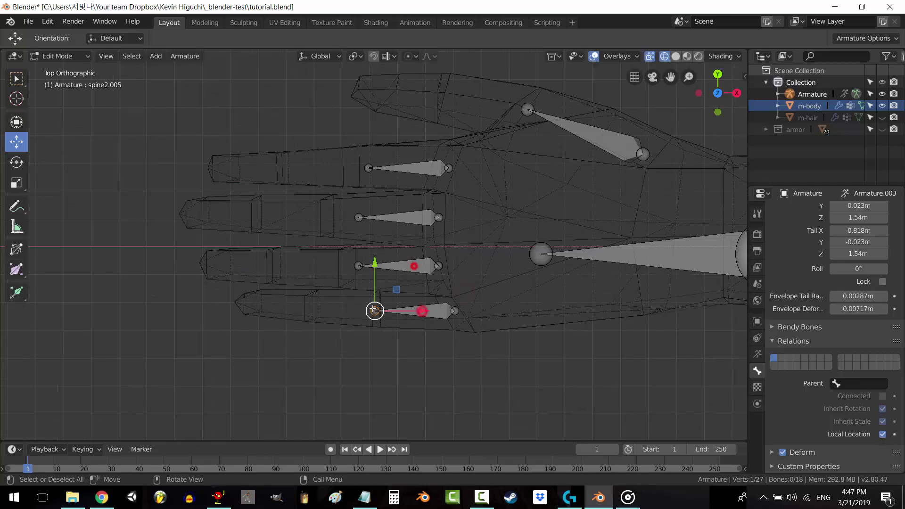
Step: Extrude two more bone segments along X from the pinky and ring finger base bones to their fingertips
{"action": "key", "text": "shift+e"}
{"action": "key", "text": "x"}
{"action": "left_click", "coordinate": [274, 289]}
{"action": "left_click", "coordinate": [358, 266]}
{"action": "key", "text": "shift+e"}
{"action": "left_click", "coordinate": [196, 264]}
Step: Extend the middle finger's base bone to about X -0.835 m and extrude two more segments to the fingertip
{"action": "left_click", "coordinate": [359, 217]}
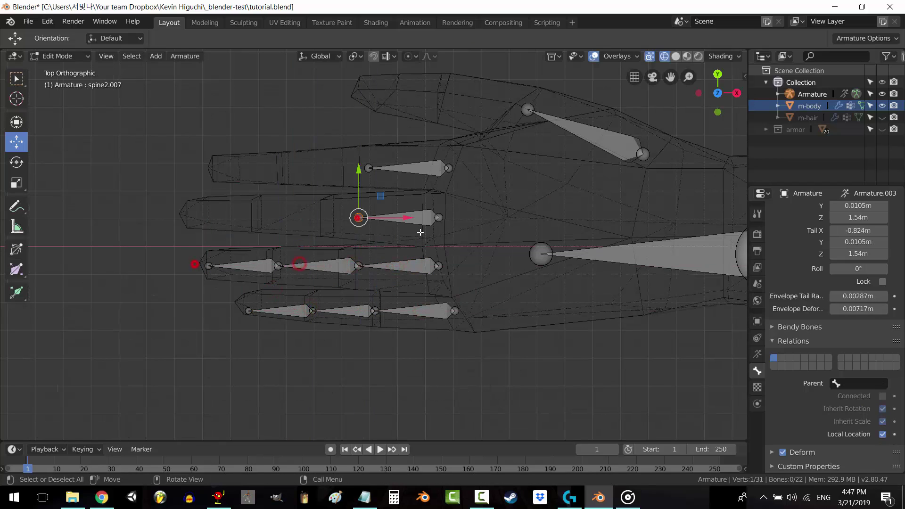
{"action": "left_click_drag", "start_coordinate": [404, 217], "coordinate": [375, 218]}
{"action": "left_click", "coordinate": [215, 209]}
Step: Extend the index finger's base bone to about X -0.826 m and extrude two more segments to the fingertip
{"action": "left_click_drag", "start_coordinate": [418, 168], "coordinate": [406, 168]}
{"action": "key", "text": "shift+e"}
{"action": "left_click", "coordinate": [330, 168]}
{"action": "key", "text": "shift+e"}
{"action": "left_click", "coordinate": [241, 168]}
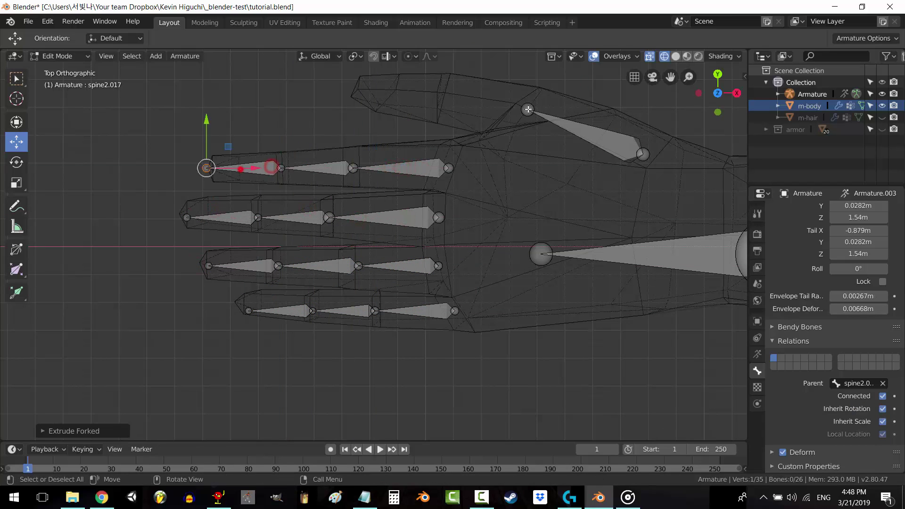
Step: Extrude two more bone segments from the thumb base bone along the thumb to its tip
{"action": "left_click", "coordinate": [529, 109]}
{"action": "key", "text": "shift+e"}
{"action": "middle_click_drag", "start_coordinate": [330, 160], "coordinate": [442, 182]}
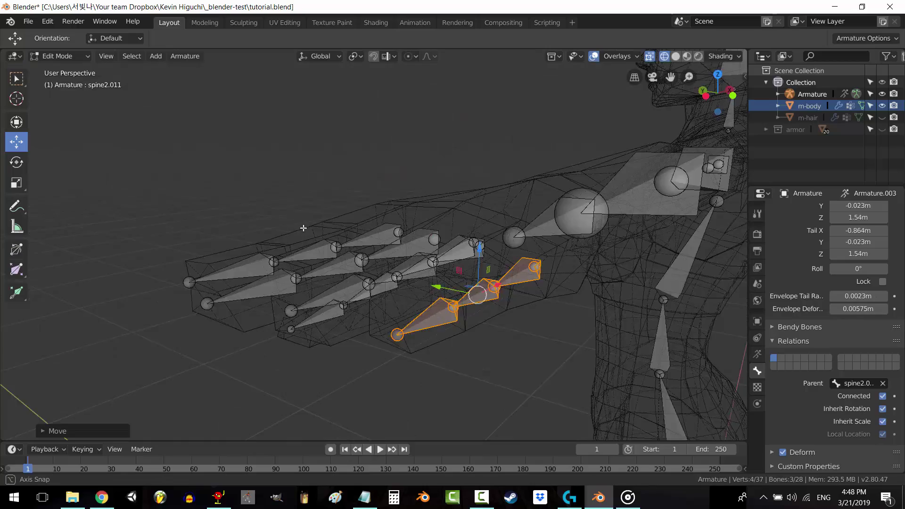
Step: Adjust the three pinky bones slightly along Z so they sit inside the finger mesh, then deselect them
{"action": "middle_click_drag", "start_coordinate": [304, 229], "coordinate": [280, 225]}
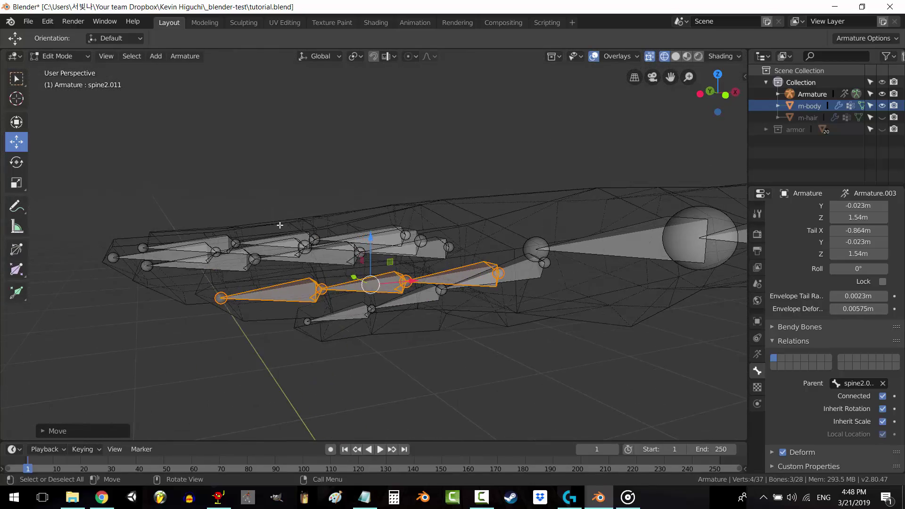
{"action": "left_click_drag", "start_coordinate": [371, 238], "coordinate": [371, 236]}
{"action": "left_click", "coordinate": [344, 194]}
{"action": "middle_click_drag", "start_coordinate": [337, 214], "coordinate": [519, 241]}
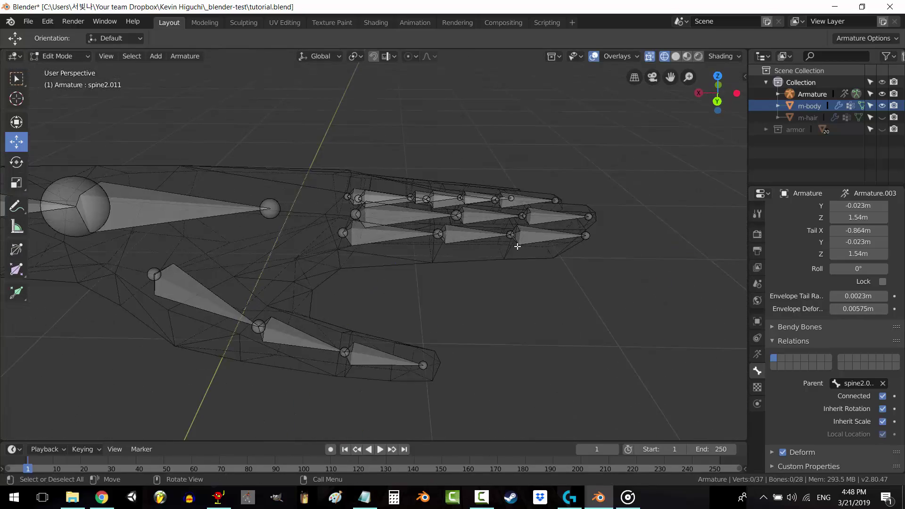
{"action": "scroll", "coordinate": [383, 241], "scroll_direction": "down", "scroll_amount": 3}
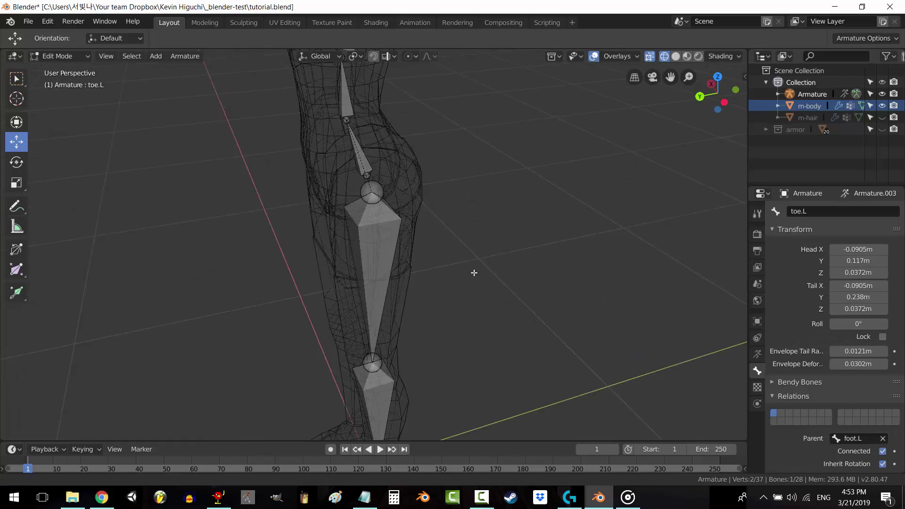
Step: Rename the shoulder bone on the left arm as collar.L
{"action": "middle_click_drag", "start_coordinate": [453, 246], "coordinate": [616, 313]}
{"action": "key", "text": "ctrl+KP_1"}
{"action": "left_click", "coordinate": [524, 247]}
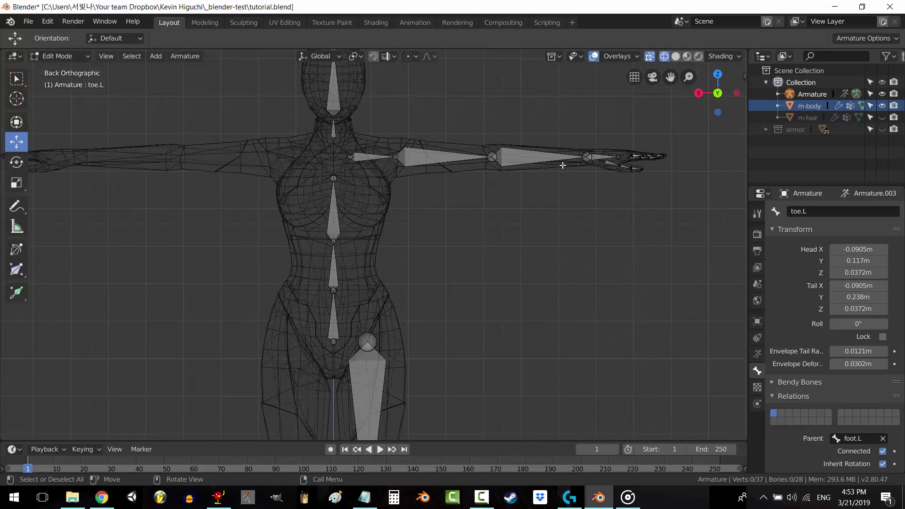
{"action": "middle_click_drag", "start_coordinate": [477, 191], "coordinate": [532, 257]}
{"action": "double_click", "coordinate": [853, 217]}
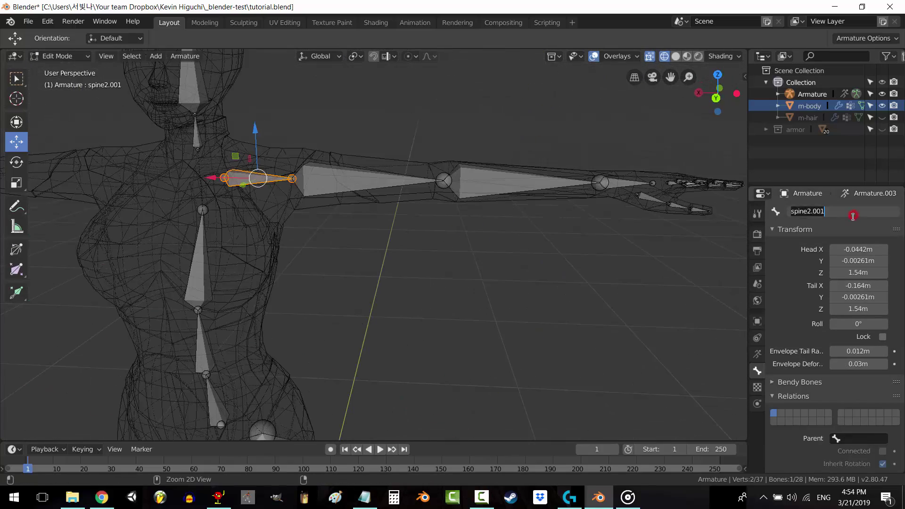
Step: Rename the upper arm bone as bicept.L and the forearm bone as 4arm.L
{"action": "double_click", "coordinate": [818, 211]}
{"action": "type", "text": "b"}
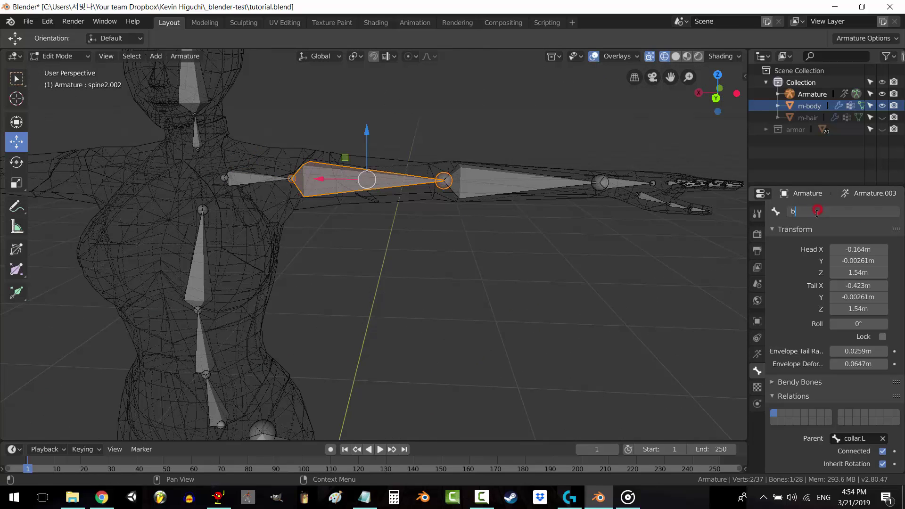
{"action": "type", "text": "icept.L"}
{"action": "key", "text": "Return"}
{"action": "key", "text": "bracketright"}
{"action": "left_click", "coordinate": [816, 211]}
{"action": "type", "text": "4"}
Step: Rename the bone extending from the wrist into the palm as hand.L
{"action": "key", "text": "bracketright"}
{"action": "key", "text": "KP_Decimal"}
{"action": "left_click", "coordinate": [828, 210]}
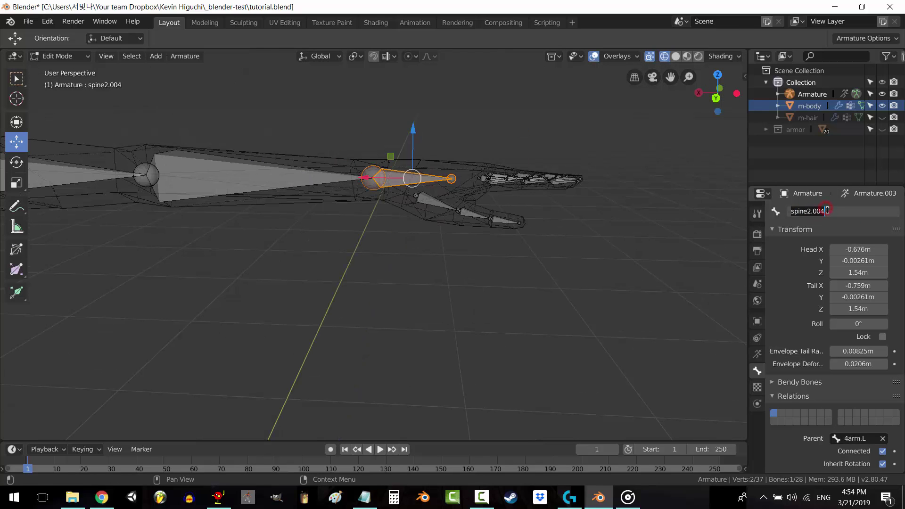
{"action": "type", "text": "hand.L"}
{"action": "key", "text": "Return"}
Step: Rename the three pinky bones from base to tip as pinky1.L, pinky2.L and pinky3.L
{"action": "key", "text": "bracketright"}
{"action": "key", "text": "KP_Decimal"}
{"action": "left_click", "coordinate": [824, 212]}
{"action": "type", "text": "pinky1."}
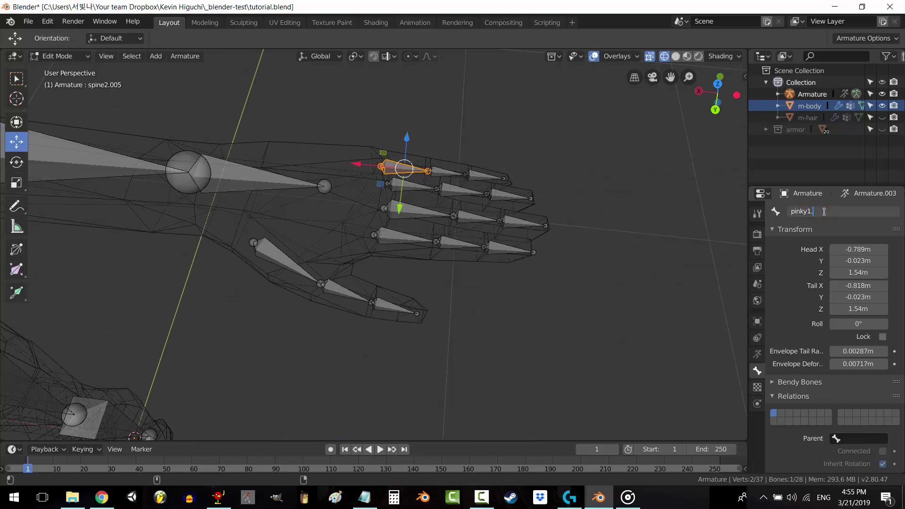
{"action": "type", "text": "L"}
{"action": "key", "text": "Return"}
{"action": "key", "text": "bracketright"}
{"action": "left_click", "coordinate": [833, 209]}
{"action": "type", "text": "p"}
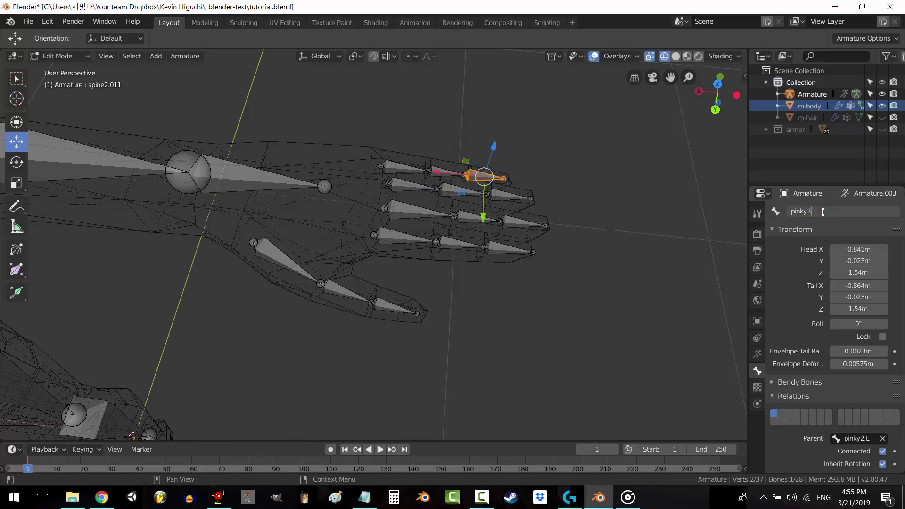
{"action": "key", "text": "Return"}
Step: Rename the three ring finger bones from base to tip as ring1.L, ring2.L and ring3.L
{"action": "left_click", "coordinate": [413, 186]}
{"action": "left_click", "coordinate": [817, 210]}
{"action": "type", "text": "ring1"}
{"action": "key", "text": "bracketright"}
{"action": "left_click", "coordinate": [843, 212]}
{"action": "type", "text": "ring2"}
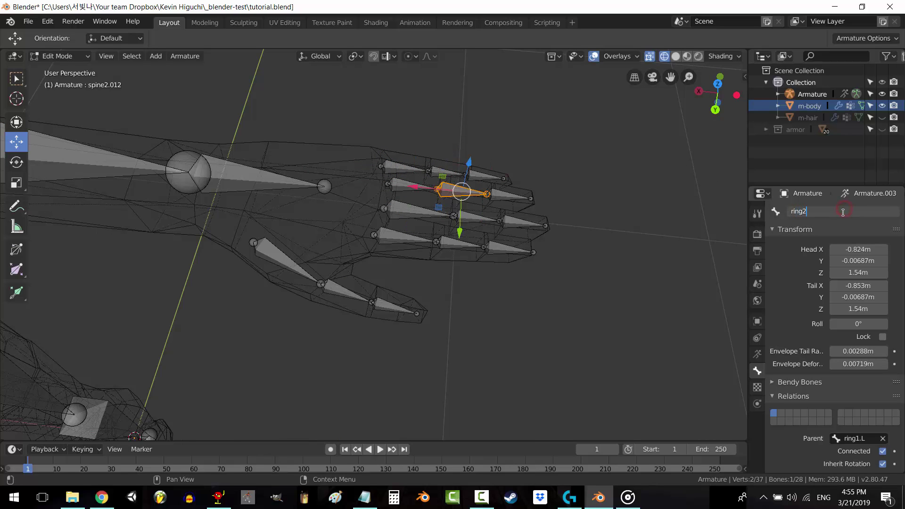
Step: Rename the three middle finger bones from base to tip as middle1.L, middle2.L and middle3.L
{"action": "left_click", "coordinate": [415, 211]}
{"action": "left_click", "coordinate": [810, 213]}
{"action": "type", "text": "middle1"}
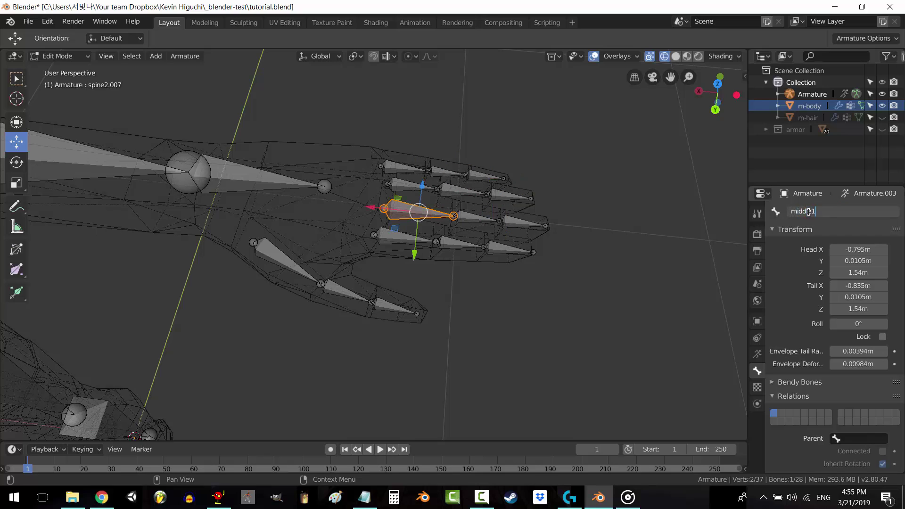
{"action": "key", "text": "Return"}
{"action": "key", "text": "bracketright"}
{"action": "left_click", "coordinate": [824, 212]}
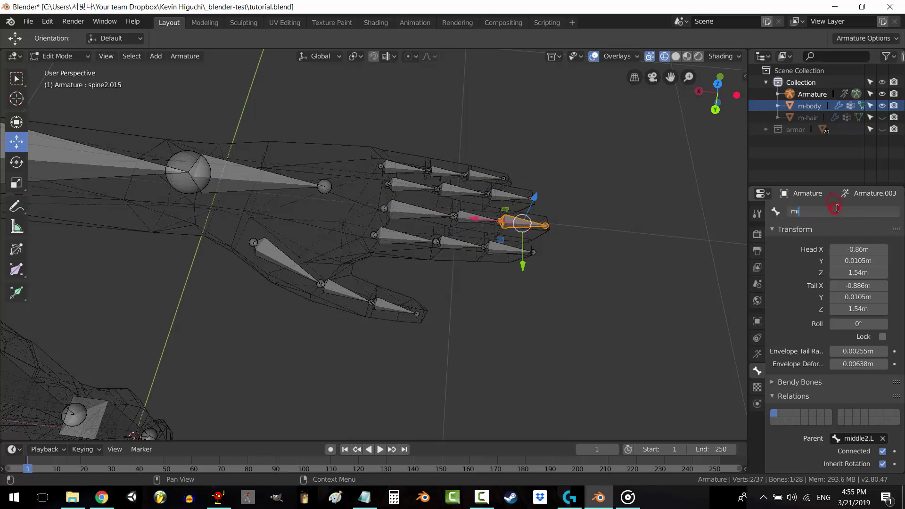
Step: Rename the three index finger bones from base to tip as pointer1.L, pointer2.L and pointer3.L
{"action": "key", "text": "bracketright"}
{"action": "left_click", "coordinate": [825, 213]}
{"action": "type", "text": "pointer1"}
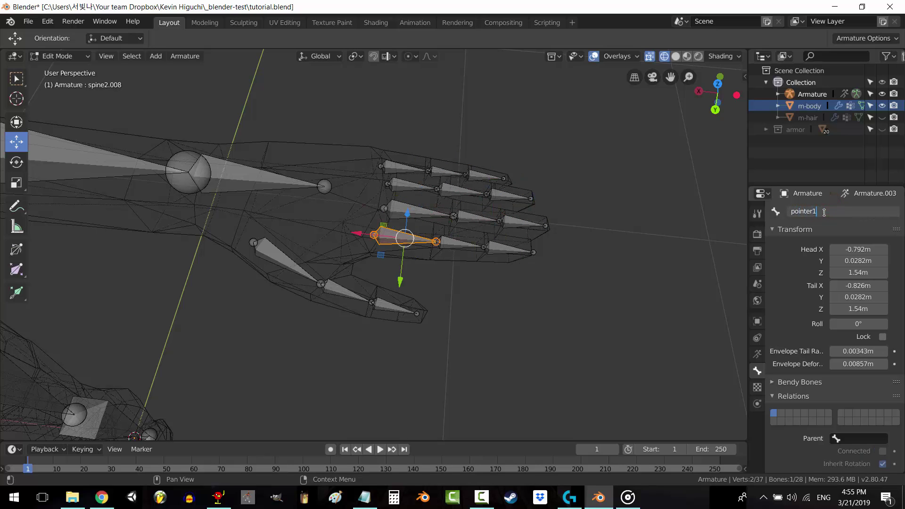
{"action": "key", "text": "Return"}
{"action": "key", "text": "bracketright"}
{"action": "left_click", "coordinate": [821, 212]}
{"action": "type", "text": "pointer2.L"}
{"action": "key", "text": "Return"}
{"action": "key", "text": "bracketright"}
{"action": "left_click", "coordinate": [820, 213]}
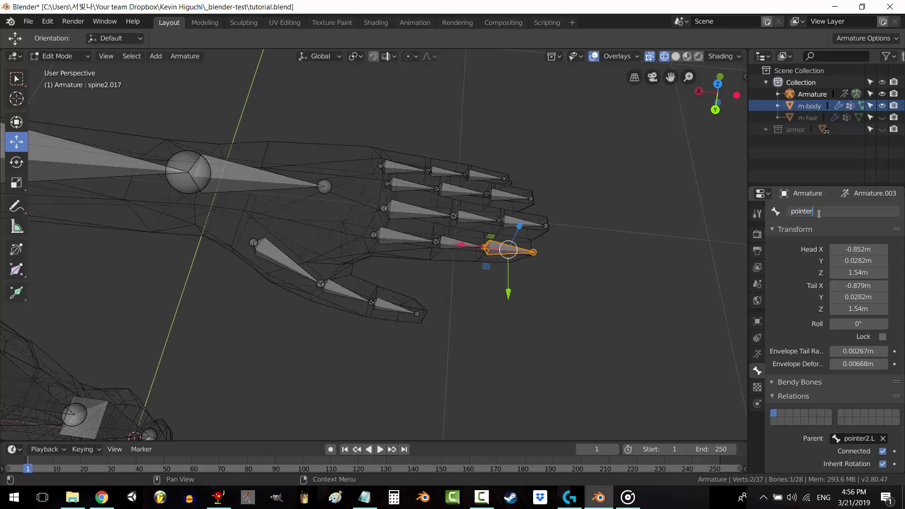
Step: Rename the three thumb bones from base to tip as a numbered series starting with thumb1.L and thumb2.L
{"action": "left_click", "coordinate": [286, 262]}
{"action": "left_click", "coordinate": [862, 215]}
{"action": "type", "text": "thumb1.L"}
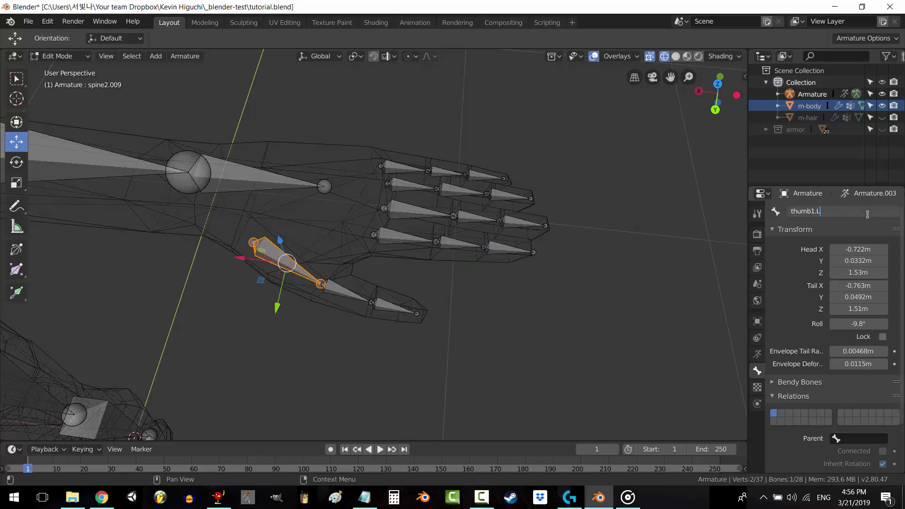
{"action": "key", "text": "Return"}
{"action": "key", "text": "bracketright"}
{"action": "left_click", "coordinate": [826, 211]}
{"action": "type", "text": "thumb"}
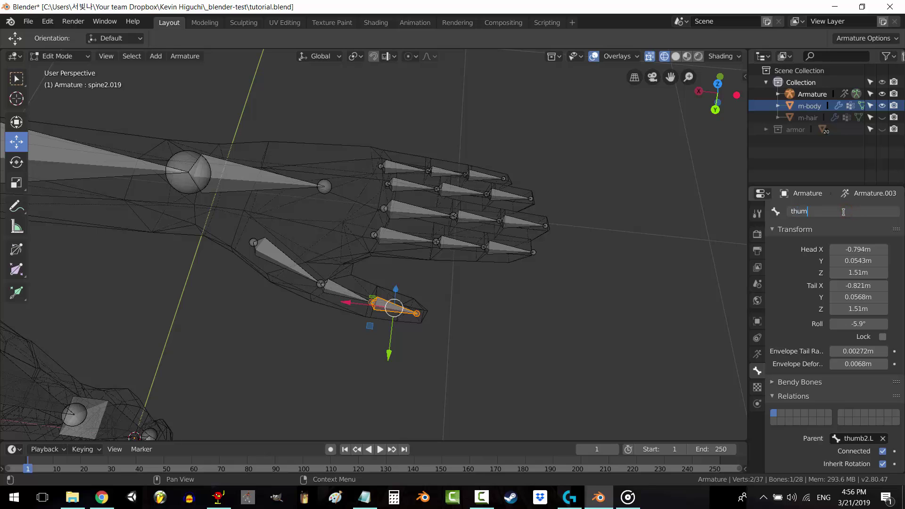
Step: Set hand.L as the parent of pinky1.L and ring1.L
{"action": "left_click", "coordinate": [542, 184]}
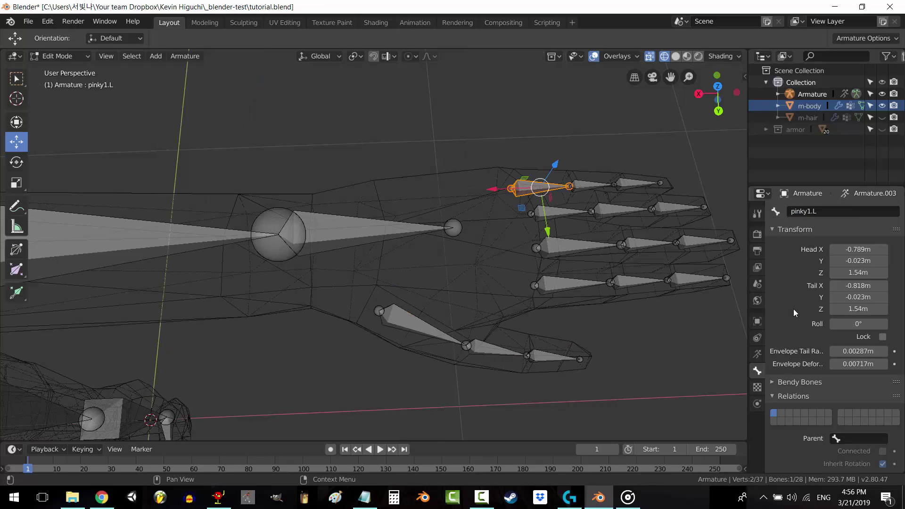
{"action": "scroll", "coordinate": [796, 325], "scroll_direction": "down", "scroll_amount": 3}
{"action": "left_click", "coordinate": [870, 383]}
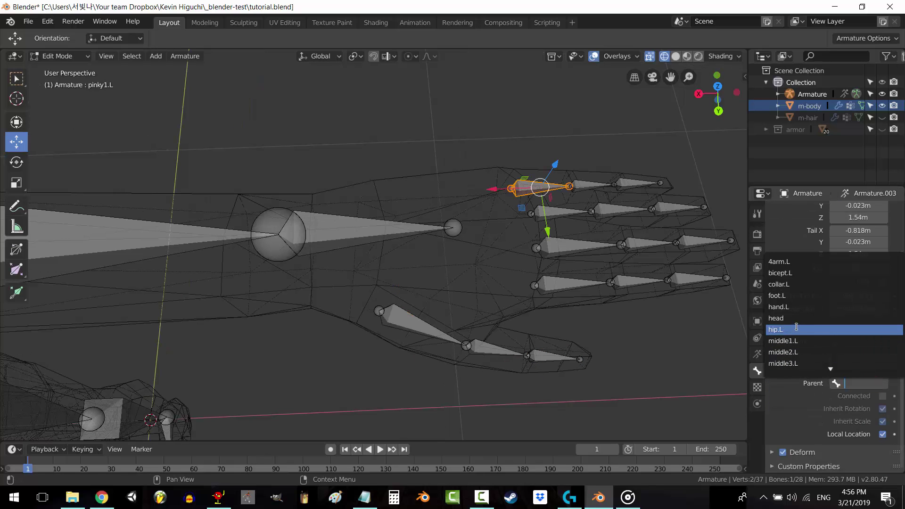
{"action": "left_click", "coordinate": [857, 382]}
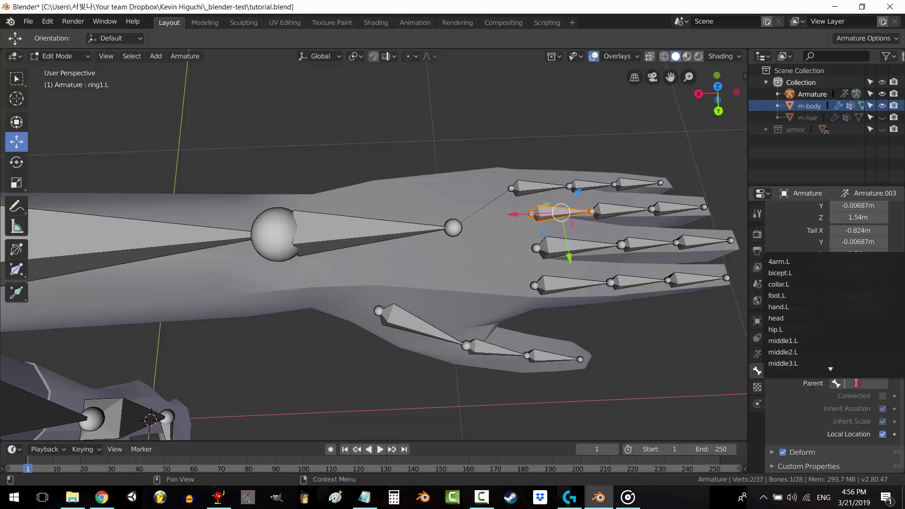
{"action": "left_click", "coordinate": [788, 307]}
Step: Set hand.L as the parent of middle1.L, pointer1.L and thumb1.L
{"action": "left_click", "coordinate": [869, 383]}
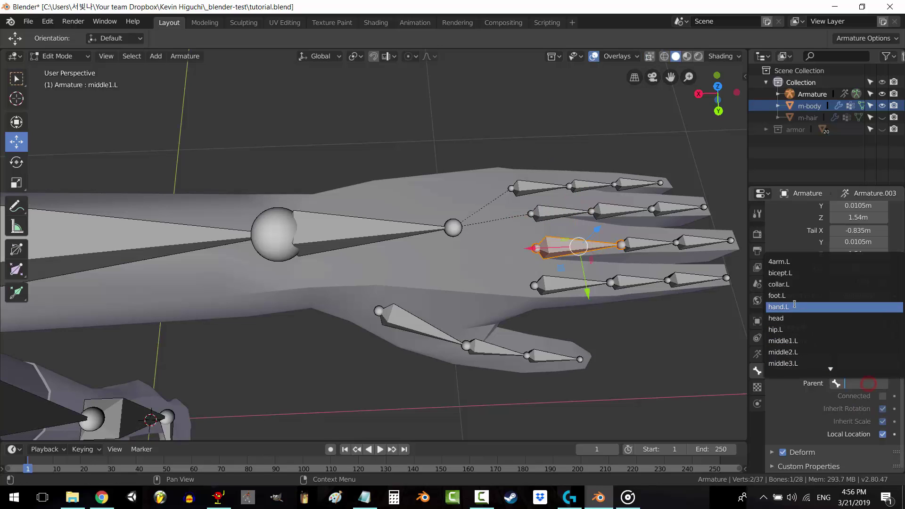
{"action": "left_click", "coordinate": [795, 307]}
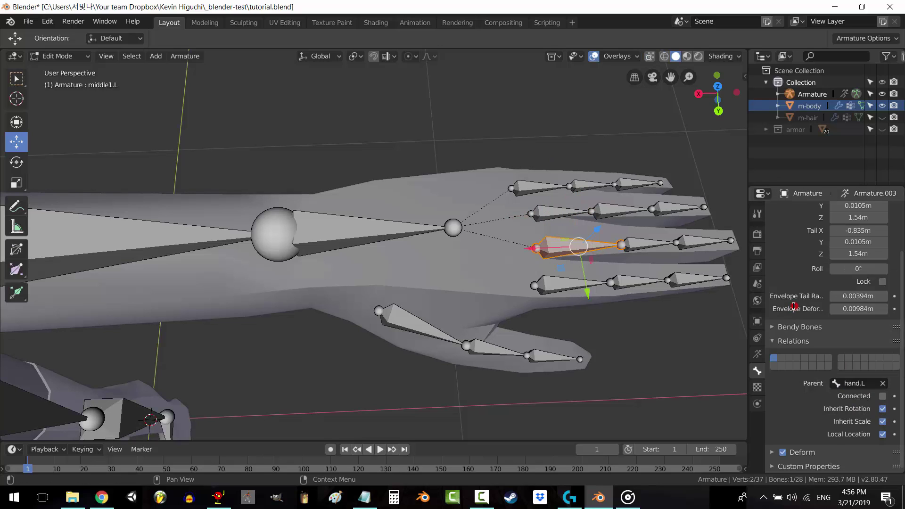
{"action": "left_click", "coordinate": [872, 380]}
{"action": "left_click", "coordinate": [785, 307]}
{"action": "left_click", "coordinate": [871, 384]}
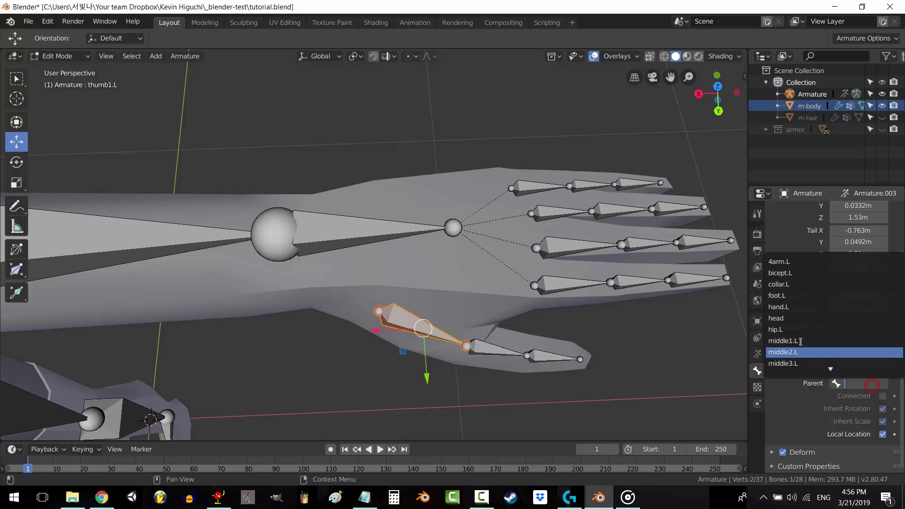
{"action": "left_click", "coordinate": [798, 309]}
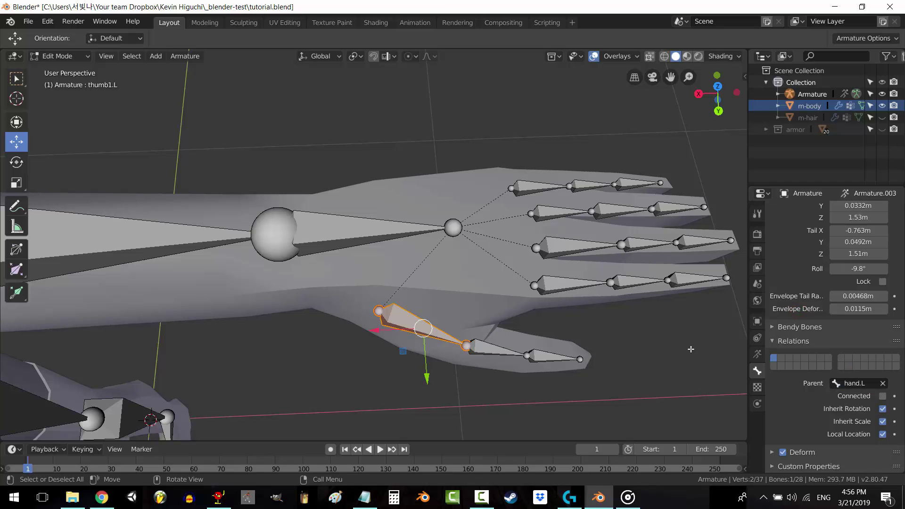
Step: Set spine2 as the parent of the collar.L bone and deselect everything
{"action": "scroll", "coordinate": [556, 335], "scroll_direction": "down", "scroll_amount": 4}
{"action": "key", "text": "ctrl+KP_1"}
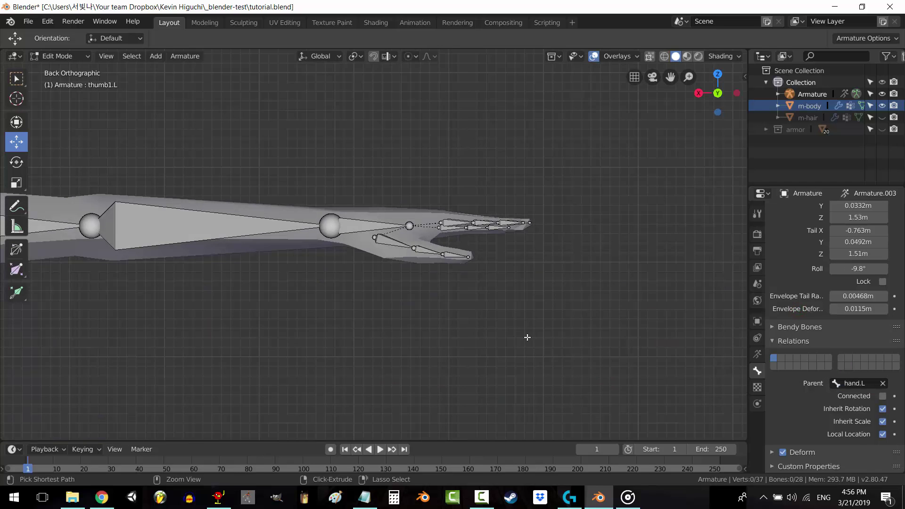
{"action": "scroll", "coordinate": [481, 327], "scroll_direction": "down", "scroll_amount": 6}
{"action": "middle_click_drag", "start_coordinate": [397, 324], "coordinate": [408, 318], "text": "shift"}
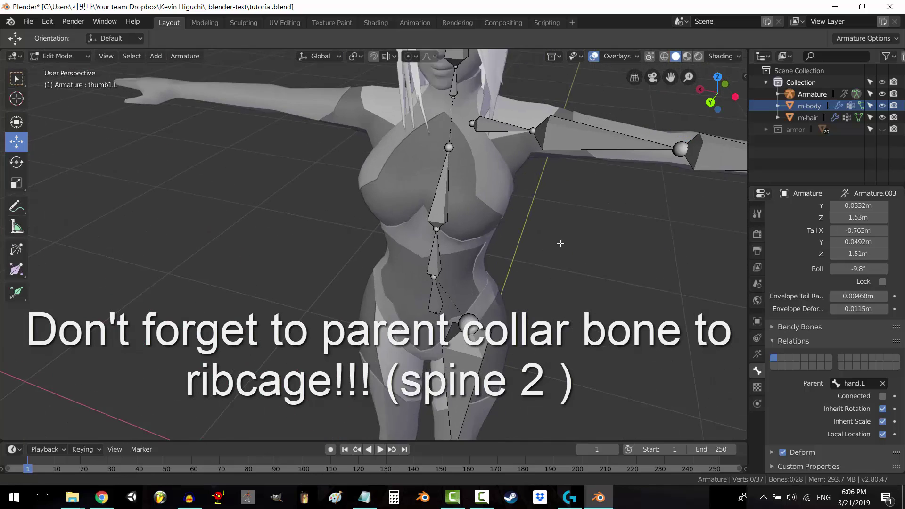
{"action": "left_click", "coordinate": [491, 103]}
{"action": "left_click", "coordinate": [861, 384]}
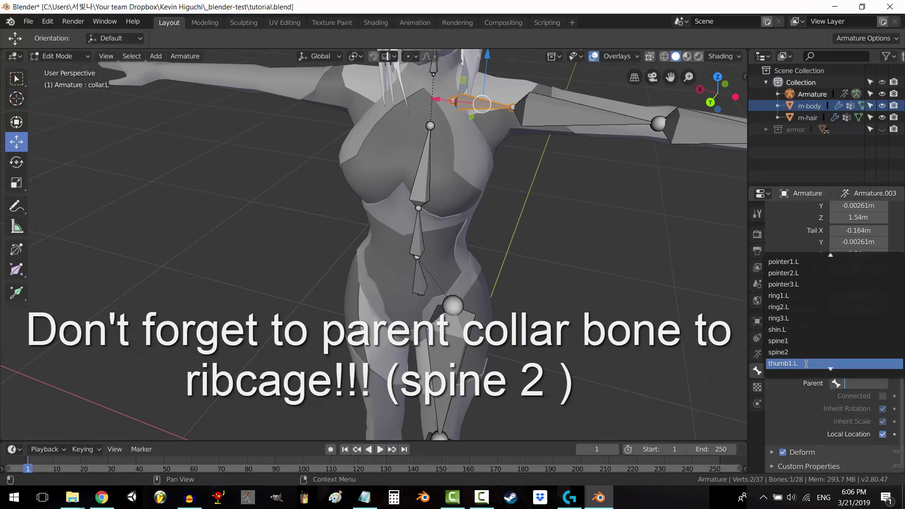
{"action": "scroll", "coordinate": [807, 364], "scroll_direction": "down", "scroll_amount": 2}
{"action": "left_click", "coordinate": [805, 330]}
{"action": "key", "text": "alt+a"}
Step: Set the viewport to solid shading and unhide the m-hair mesh
{"action": "middle_click_drag", "start_coordinate": [502, 180], "coordinate": [540, 263], "text": "shift"}
{"action": "scroll", "coordinate": [539, 264], "scroll_direction": "up", "scroll_amount": 2}
{"action": "scroll", "coordinate": [512, 294], "scroll_direction": "down", "scroll_amount": 8}
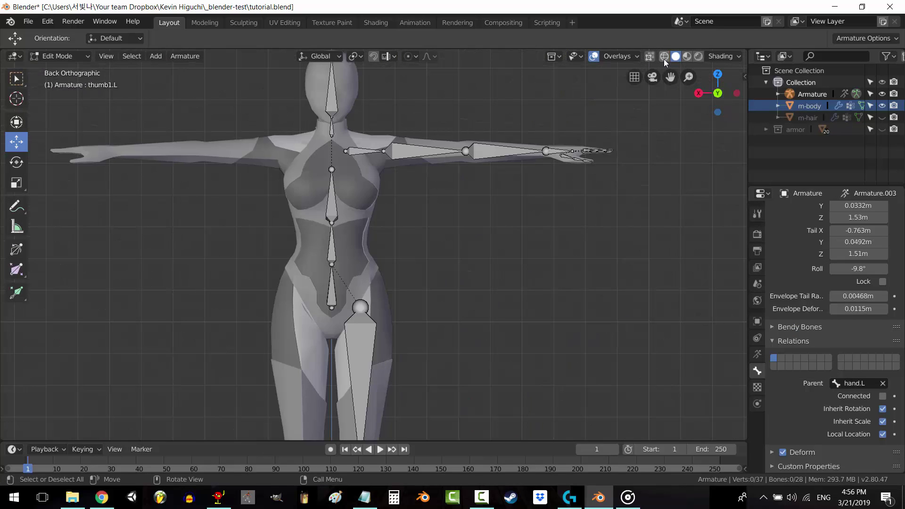
{"action": "left_click", "coordinate": [664, 57]}
{"action": "left_click", "coordinate": [676, 56]}
{"action": "left_click", "coordinate": [882, 117]}
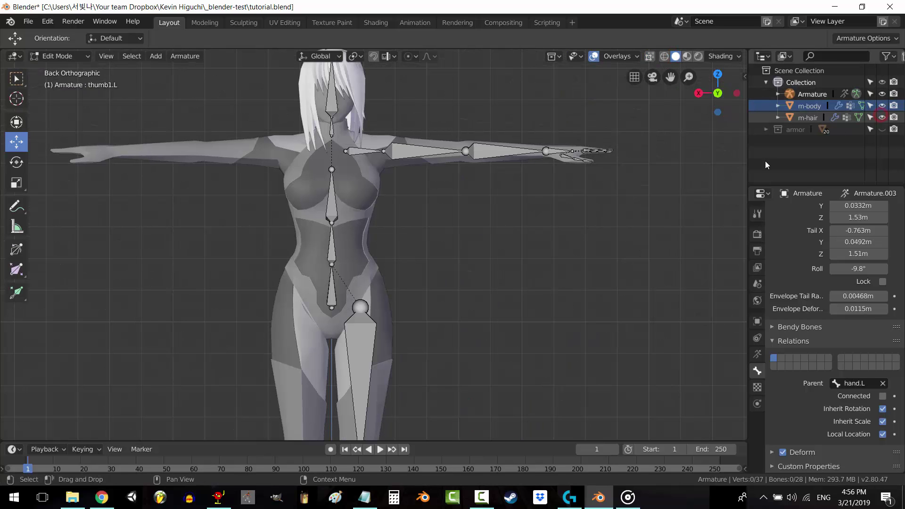
{"action": "scroll", "coordinate": [549, 268], "scroll_direction": "down", "scroll_amount": 4}
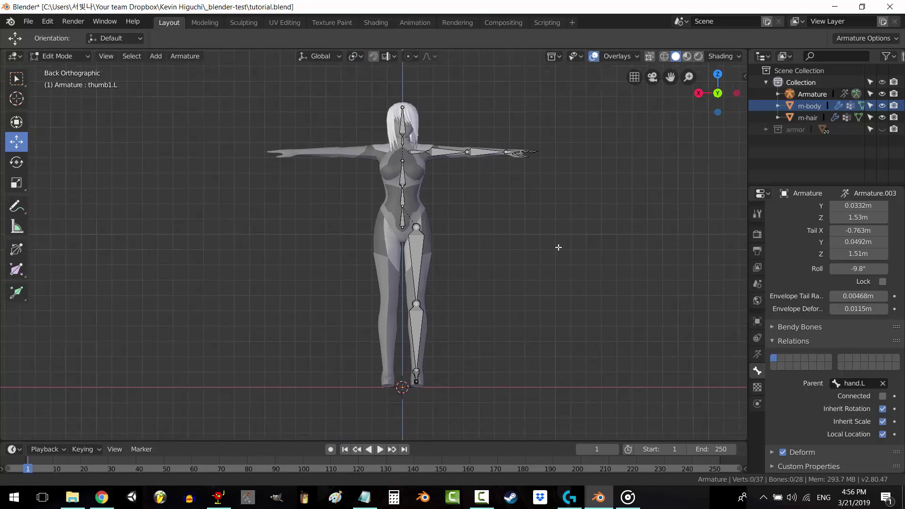